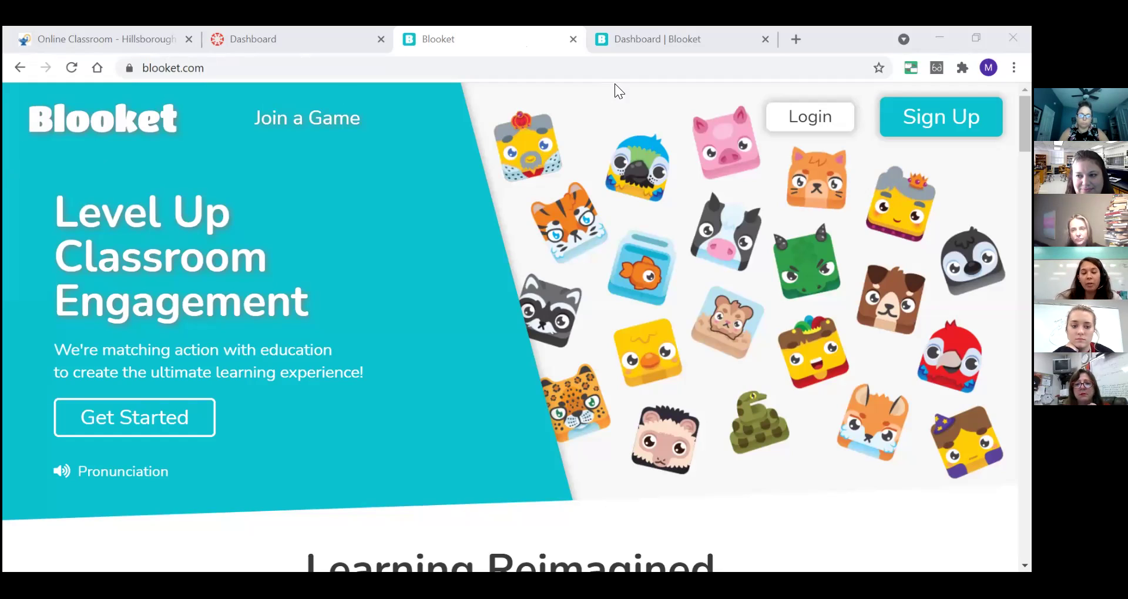
- On the My Sets dashboard, check Evolution Review's 421 plays and view its 27 questions
{"action": "left_click", "coordinate": [673, 35]}
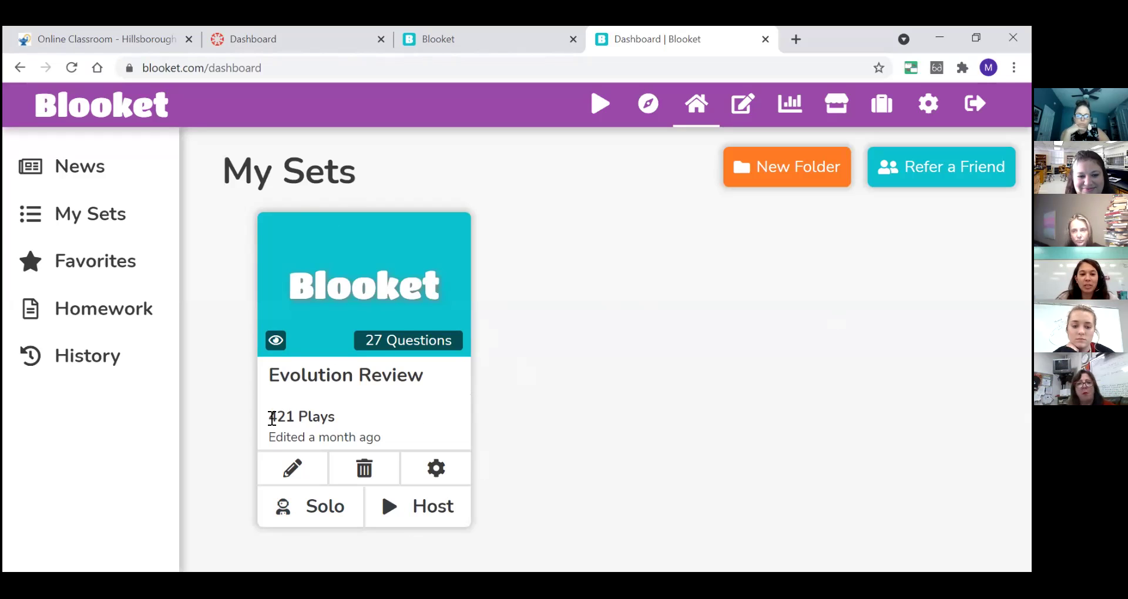
{"action": "left_click_drag", "start_coordinate": [270, 418], "coordinate": [332, 419]}
{"action": "left_click", "coordinate": [530, 411]}
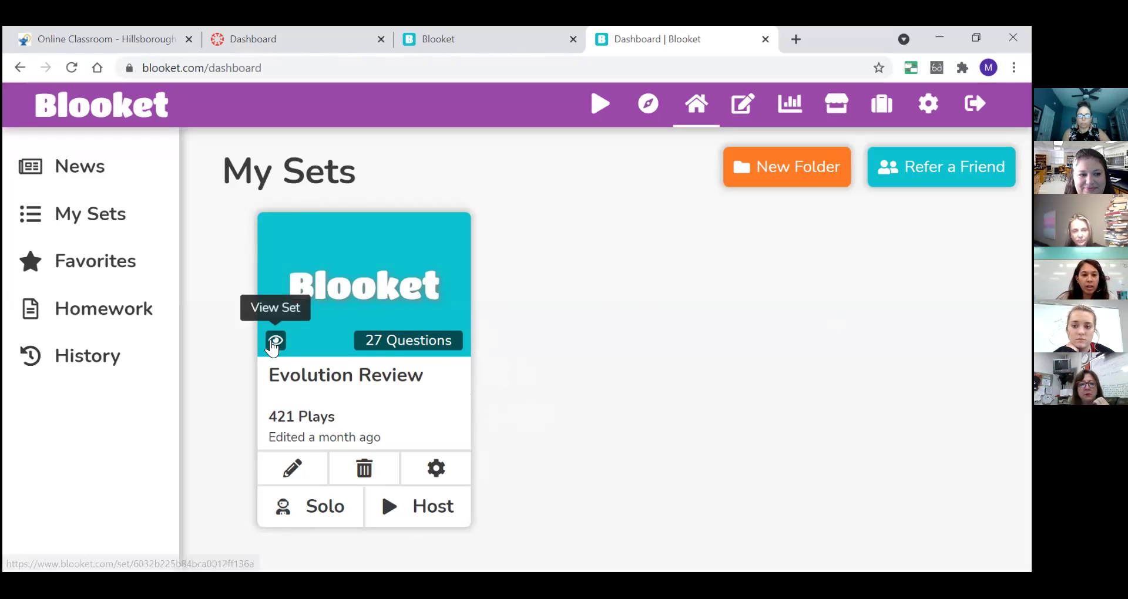
{"action": "left_click", "coordinate": [274, 340]}
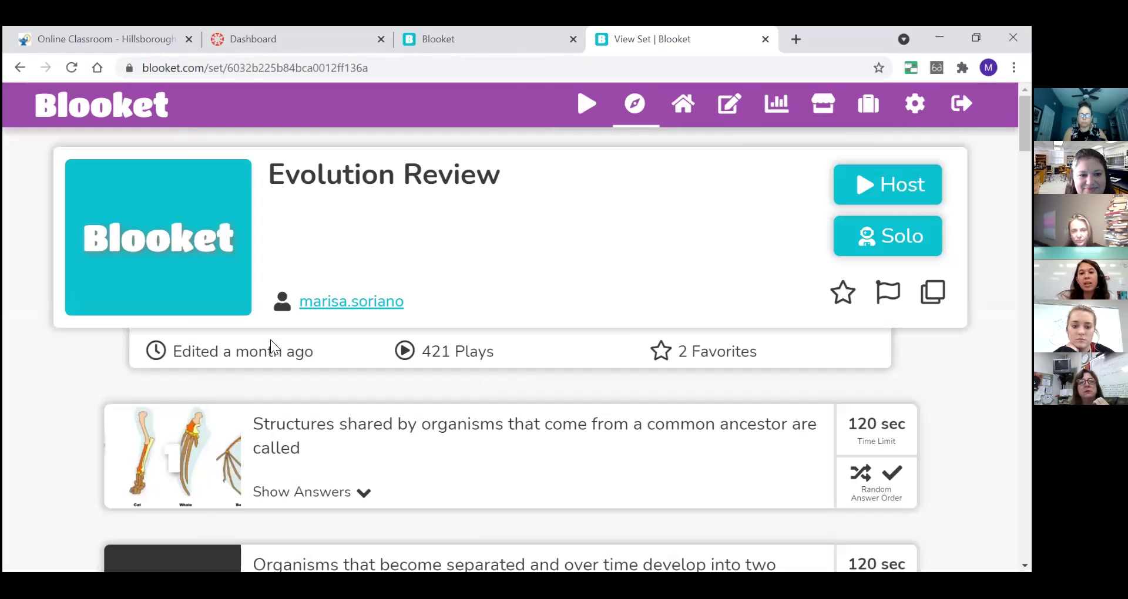
- Scroll through the Evolution Review question list and back to the top
{"action": "scroll", "coordinate": [271, 340], "scroll_direction": "down", "scroll_amount": 2}
{"action": "scroll", "coordinate": [270, 340], "scroll_direction": "down", "scroll_amount": 2}
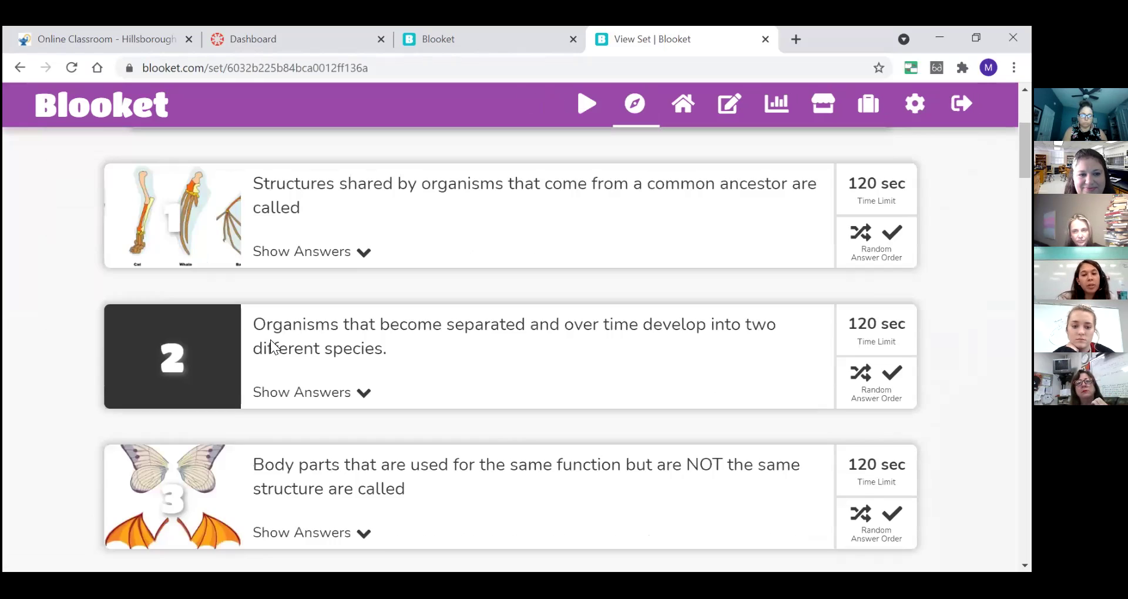
{"action": "scroll", "coordinate": [270, 339], "scroll_direction": "down", "scroll_amount": 2}
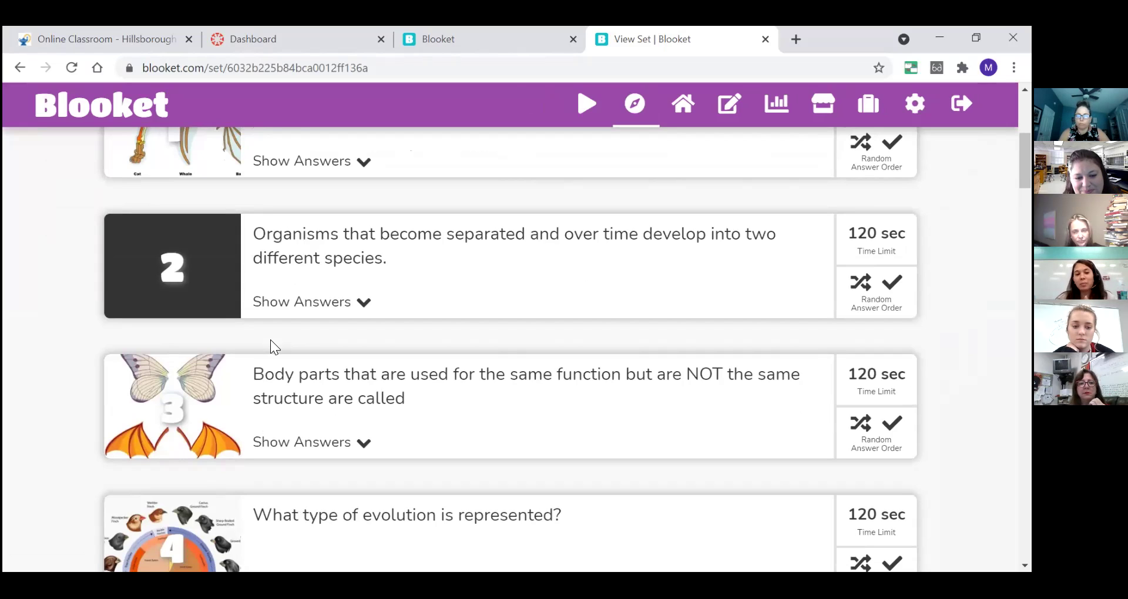
{"action": "scroll", "coordinate": [270, 340], "scroll_direction": "down", "scroll_amount": 2}
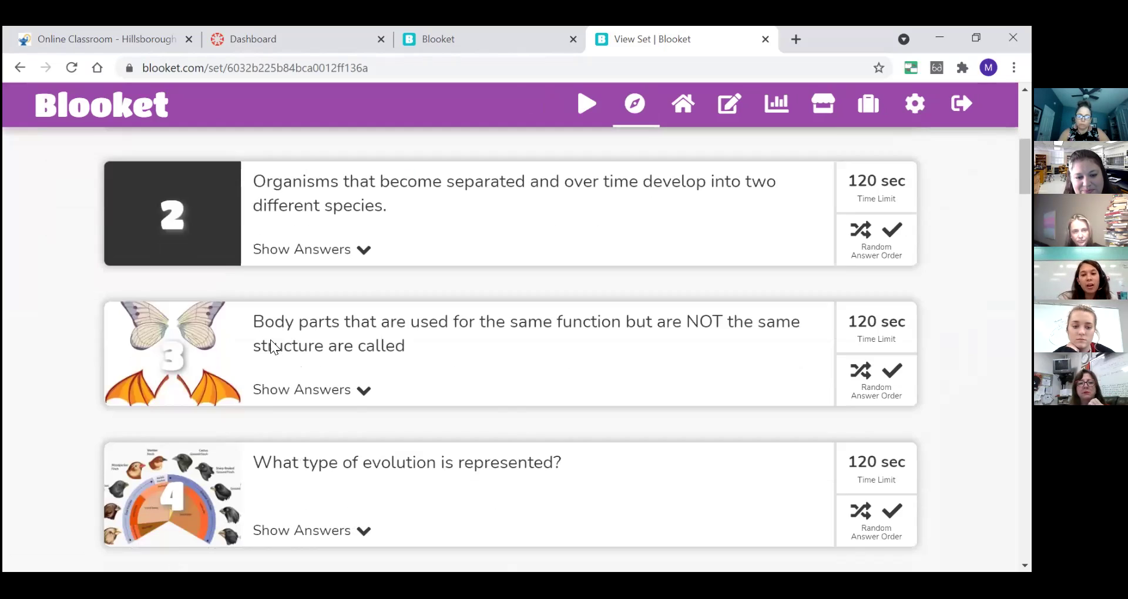
{"action": "scroll", "coordinate": [270, 339], "scroll_direction": "up", "scroll_amount": 1}
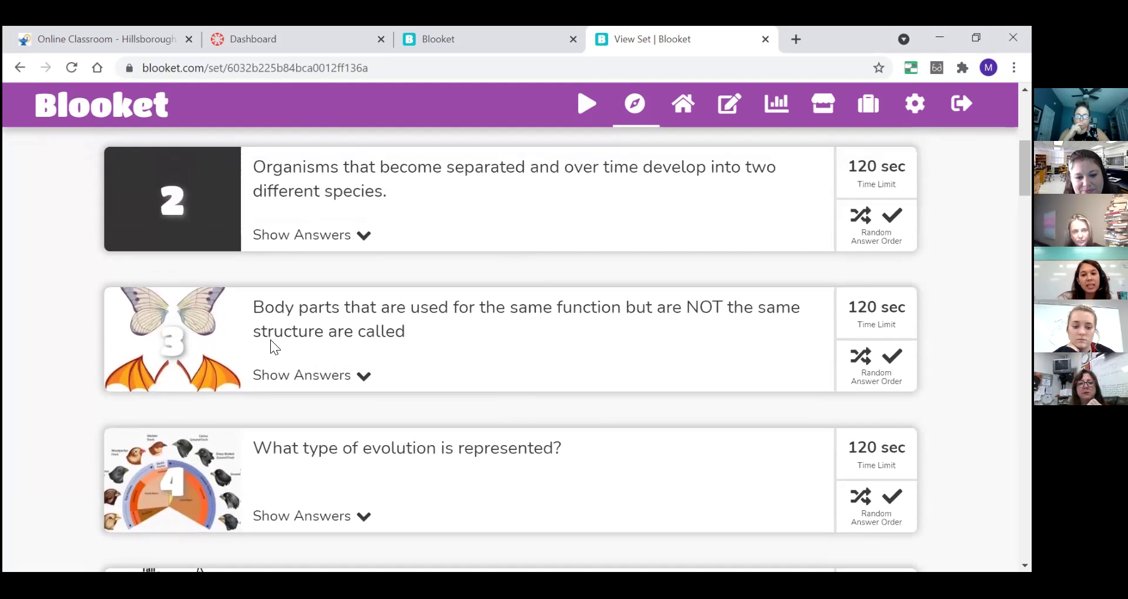
{"action": "scroll", "coordinate": [270, 339], "scroll_direction": "up", "scroll_amount": 1}
{"action": "scroll", "coordinate": [270, 339], "scroll_direction": "up", "scroll_amount": 5}
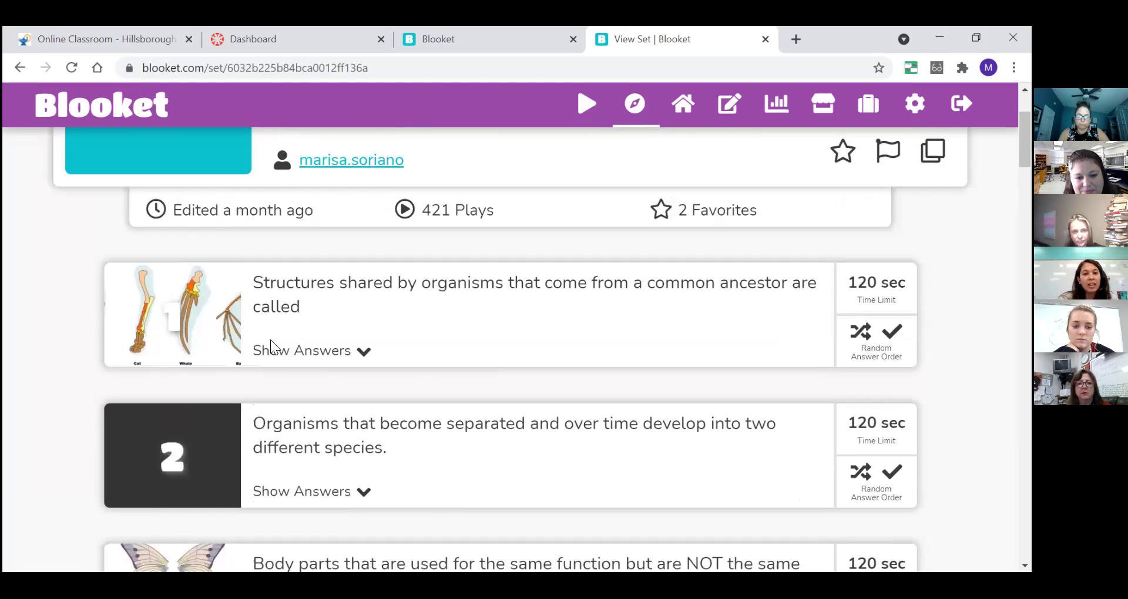
- Look over the questions once more, then host Evolution Review in a new tab
{"action": "scroll", "coordinate": [270, 340], "scroll_direction": "down", "scroll_amount": 3}
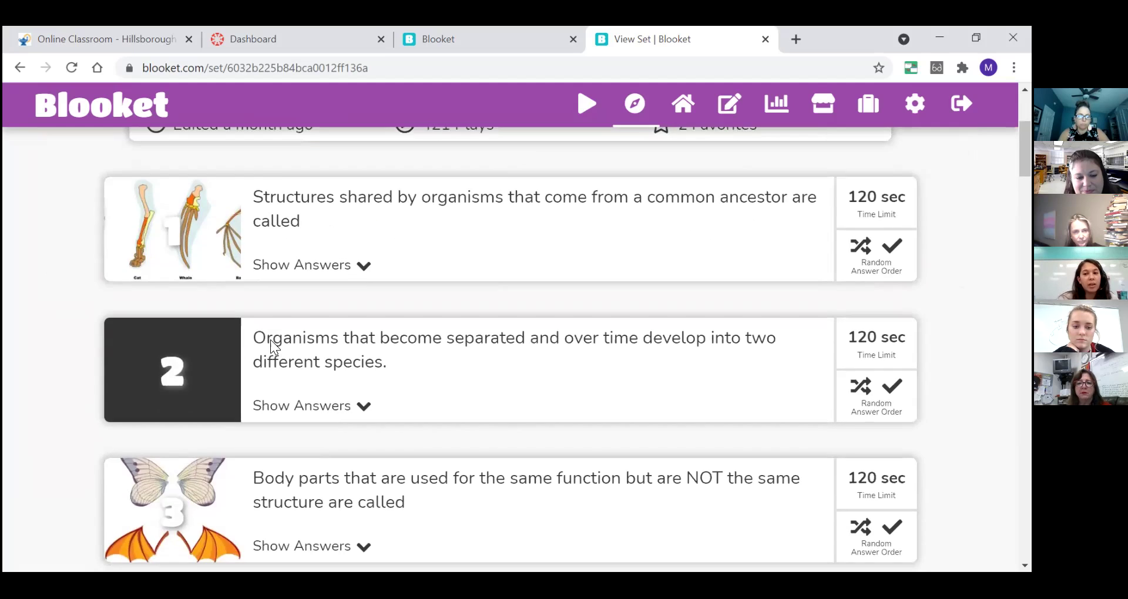
{"action": "scroll", "coordinate": [270, 339], "scroll_direction": "down", "scroll_amount": 1}
{"action": "scroll", "coordinate": [270, 340], "scroll_direction": "down", "scroll_amount": 2}
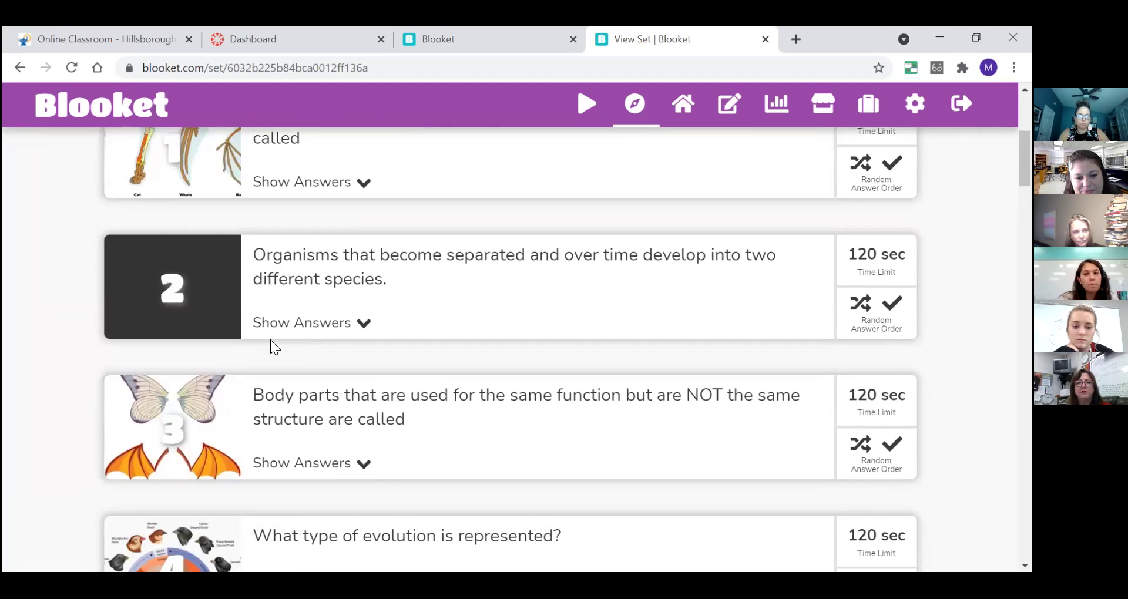
{"action": "scroll", "coordinate": [270, 340], "scroll_direction": "down", "scroll_amount": 2}
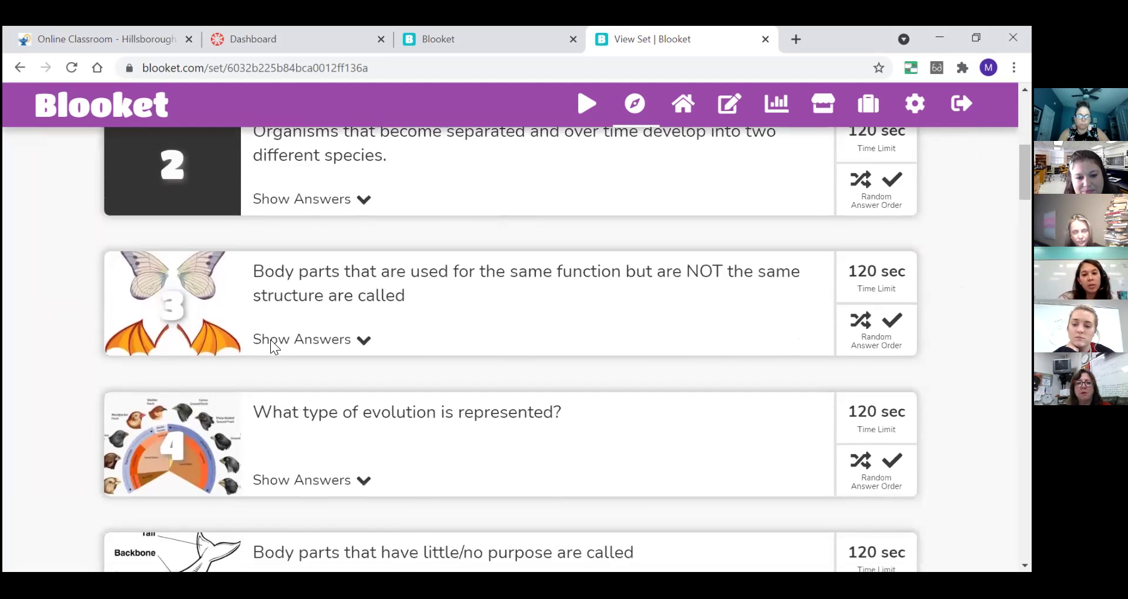
{"action": "scroll", "coordinate": [270, 339], "scroll_direction": "down", "scroll_amount": 2}
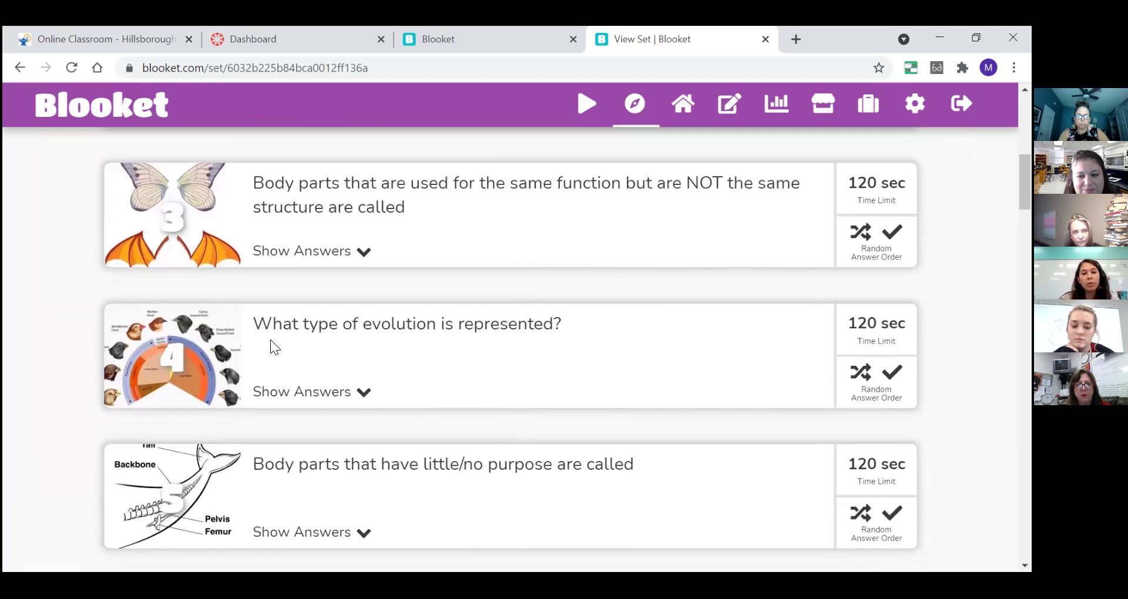
{"action": "scroll", "coordinate": [270, 339], "scroll_direction": "up", "scroll_amount": 12}
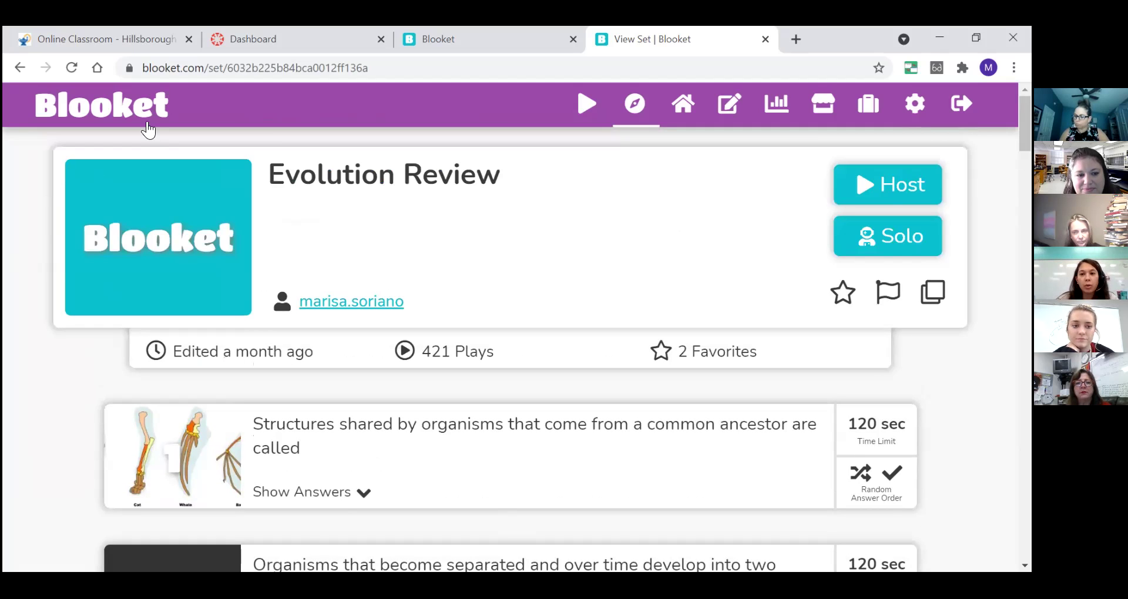
{"action": "left_click", "coordinate": [889, 181]}
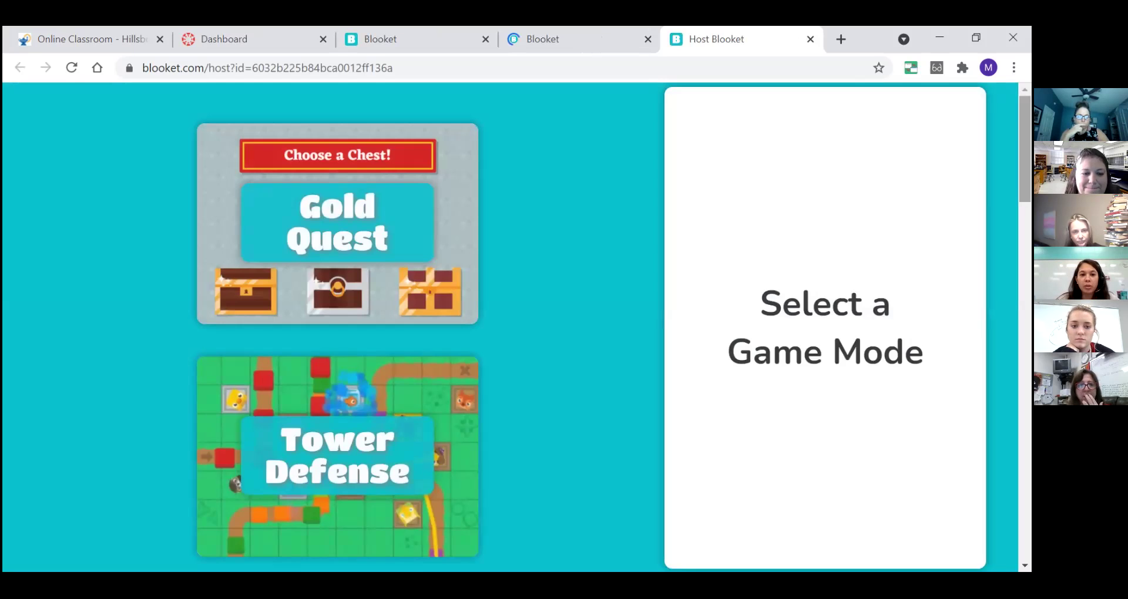
- Scroll down the game mode list and select the Racing mode
{"action": "scroll", "coordinate": [338, 328], "scroll_direction": "down", "scroll_amount": 4}
{"action": "scroll", "coordinate": [338, 329], "scroll_direction": "down", "scroll_amount": 2}
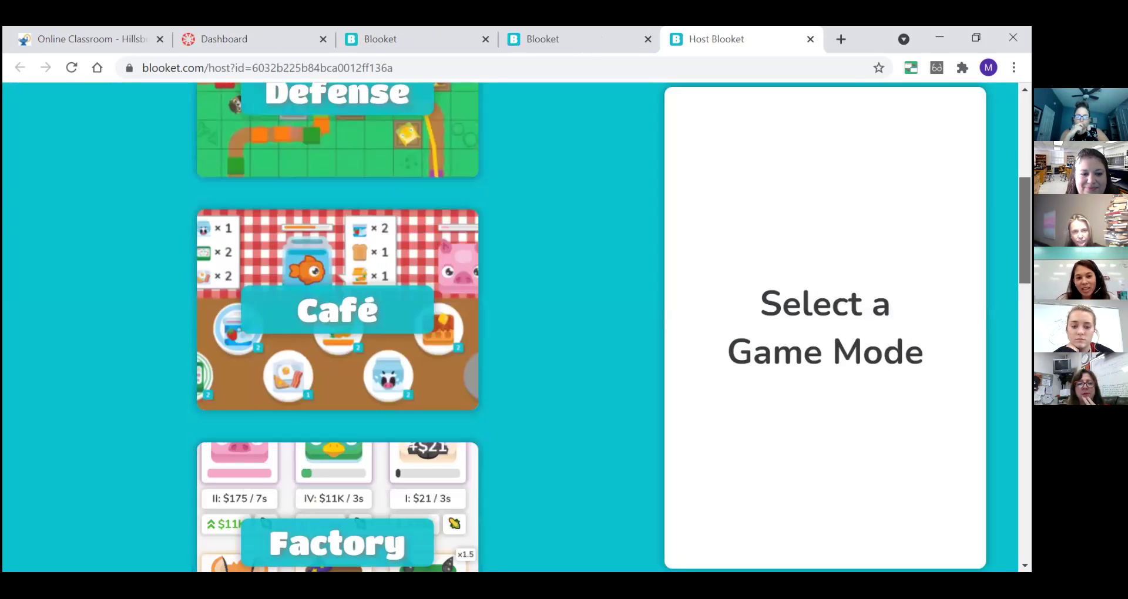
{"action": "scroll", "coordinate": [337, 329], "scroll_direction": "down", "scroll_amount": 4}
{"action": "scroll", "coordinate": [338, 329], "scroll_direction": "down", "scroll_amount": 4}
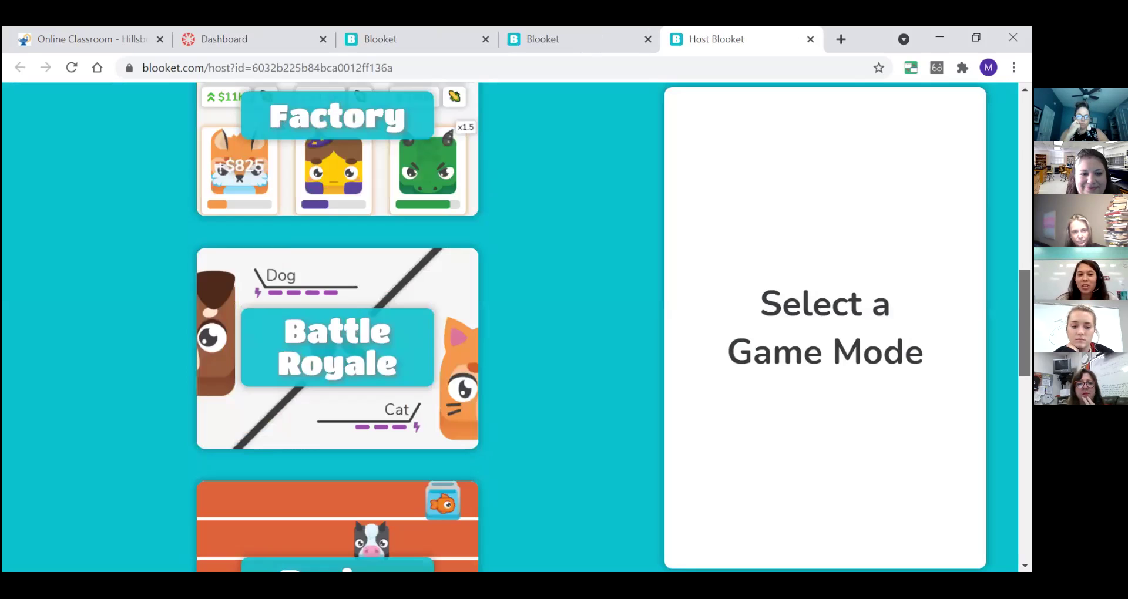
{"action": "scroll", "coordinate": [338, 329], "scroll_direction": "down", "scroll_amount": 4}
{"action": "left_click", "coordinate": [462, 357]}
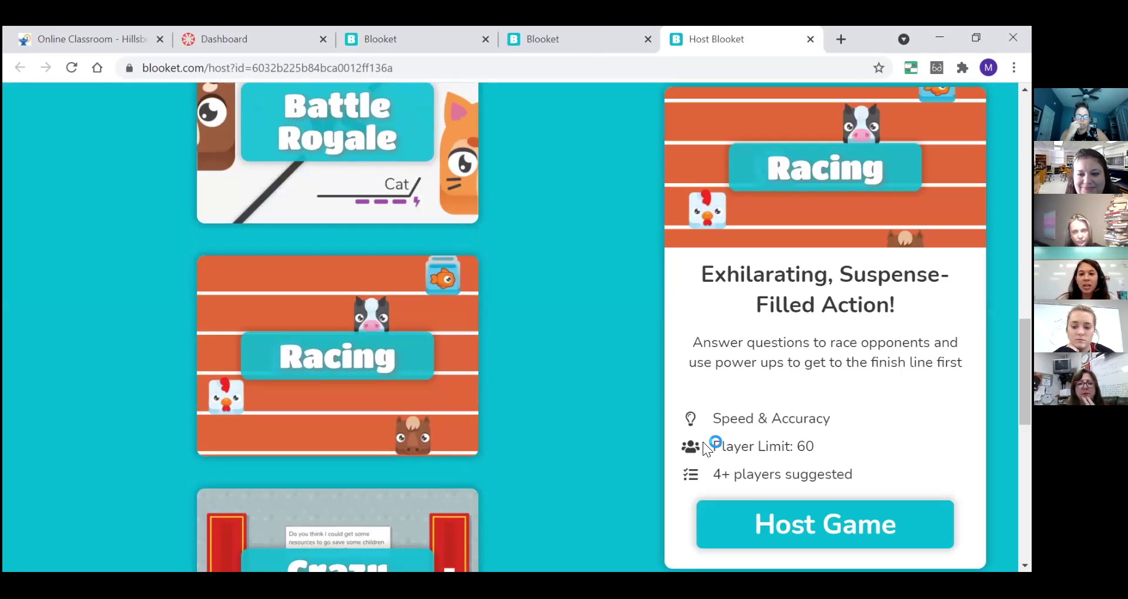
- Read Racing's Speed & Accuracy description, 60-player limit and 4+ players suggested note
{"action": "triple_click", "coordinate": [807, 418]}
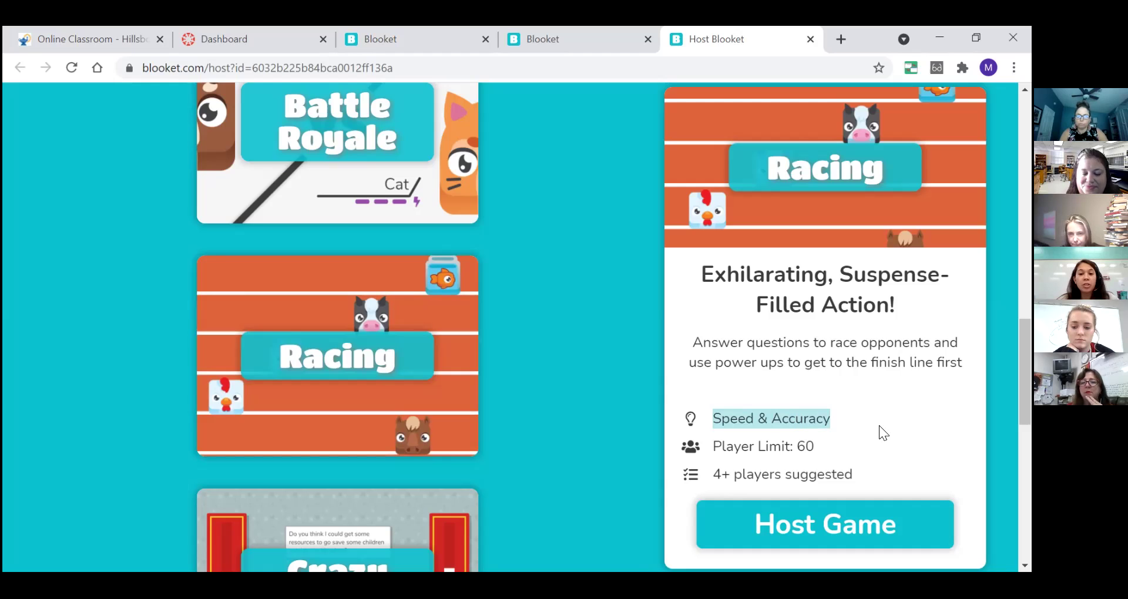
{"action": "left_click", "coordinate": [849, 405]}
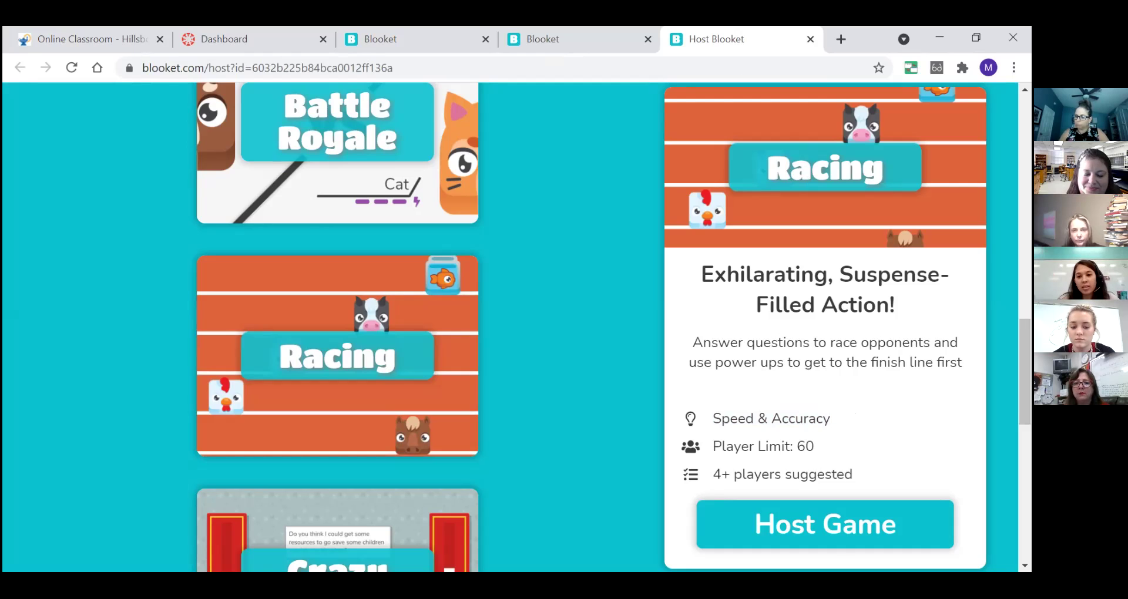
{"action": "mouse_move", "coordinate": [1024, 382]}
{"action": "left_mouse_down"}
{"action": "mouse_move", "coordinate": [1024, 411]}
{"action": "mouse_move", "coordinate": [1025, 374]}
{"action": "left_mouse_up"}
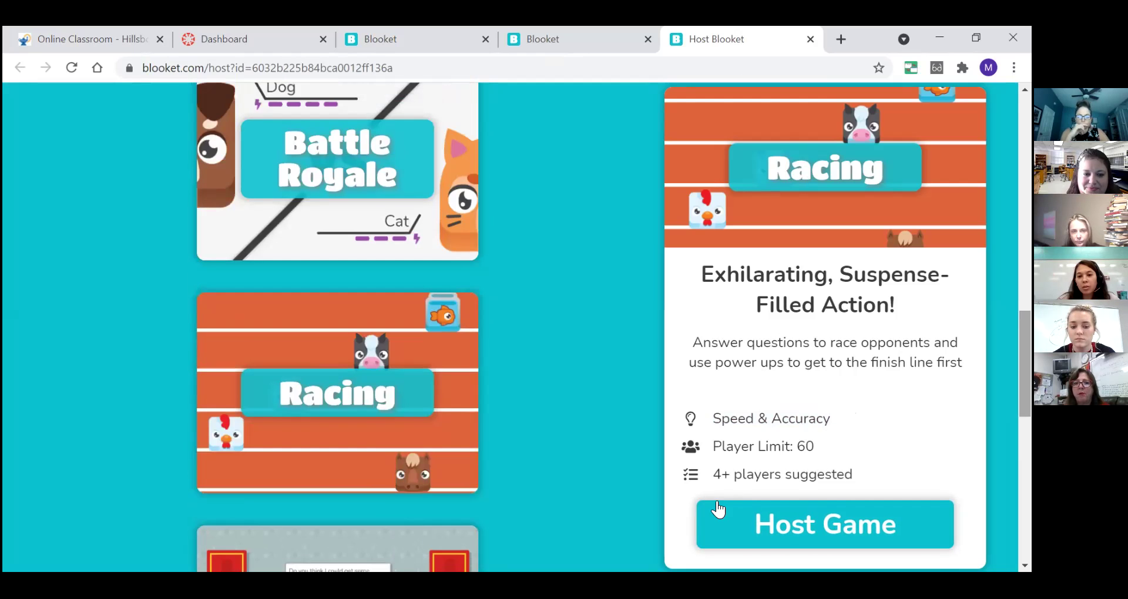
{"action": "left_click_drag", "start_coordinate": [705, 475], "coordinate": [856, 468]}
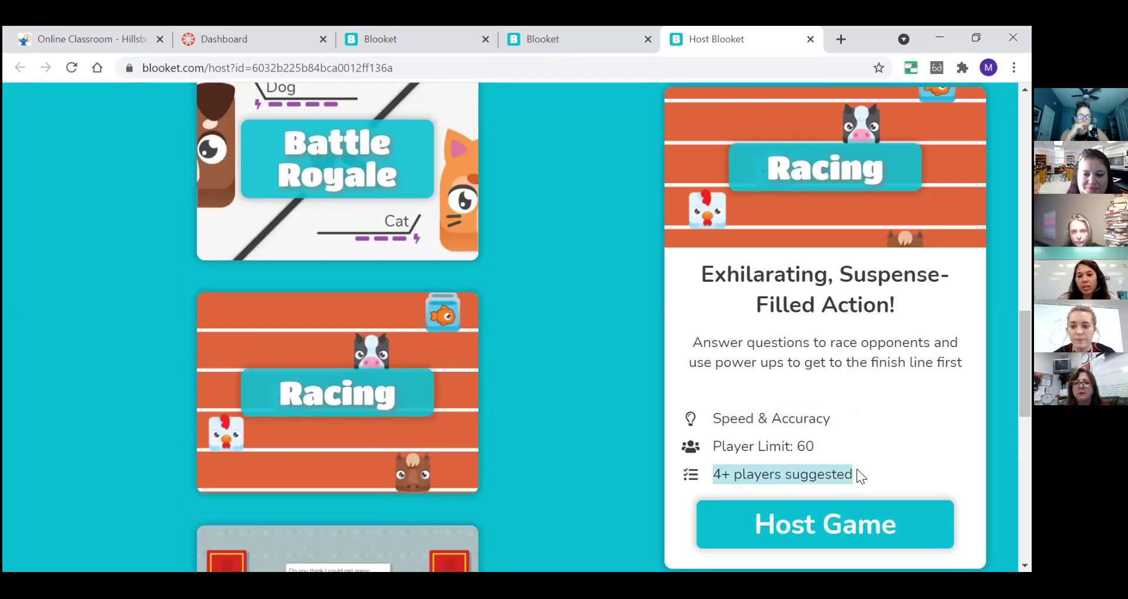
{"action": "left_click", "coordinate": [537, 394]}
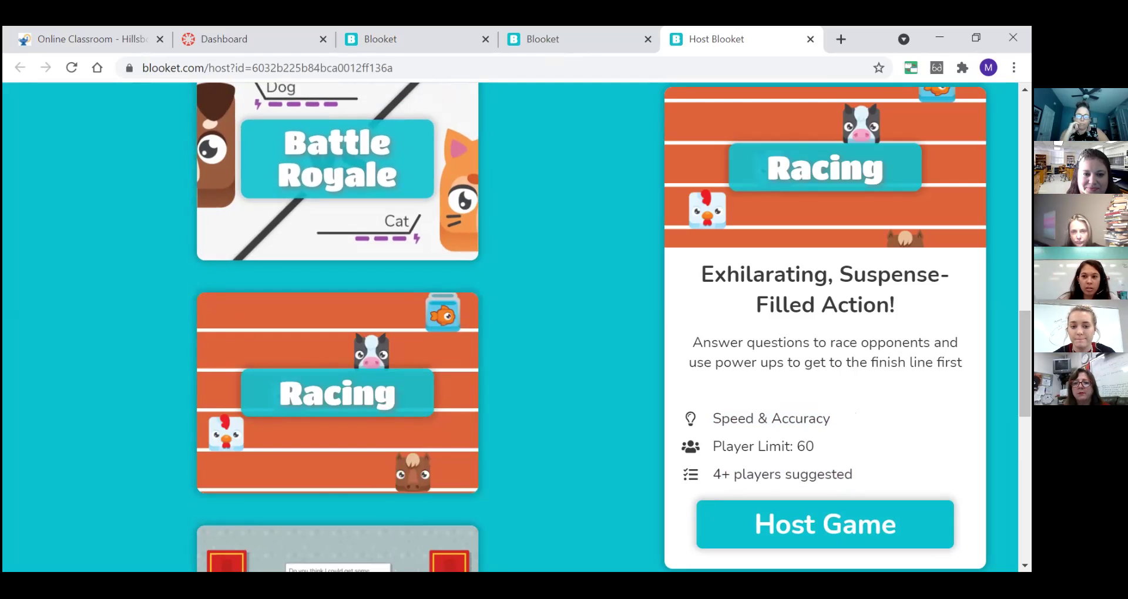
{"action": "scroll", "coordinate": [579, 383], "scroll_direction": "down", "scroll_amount": 8}
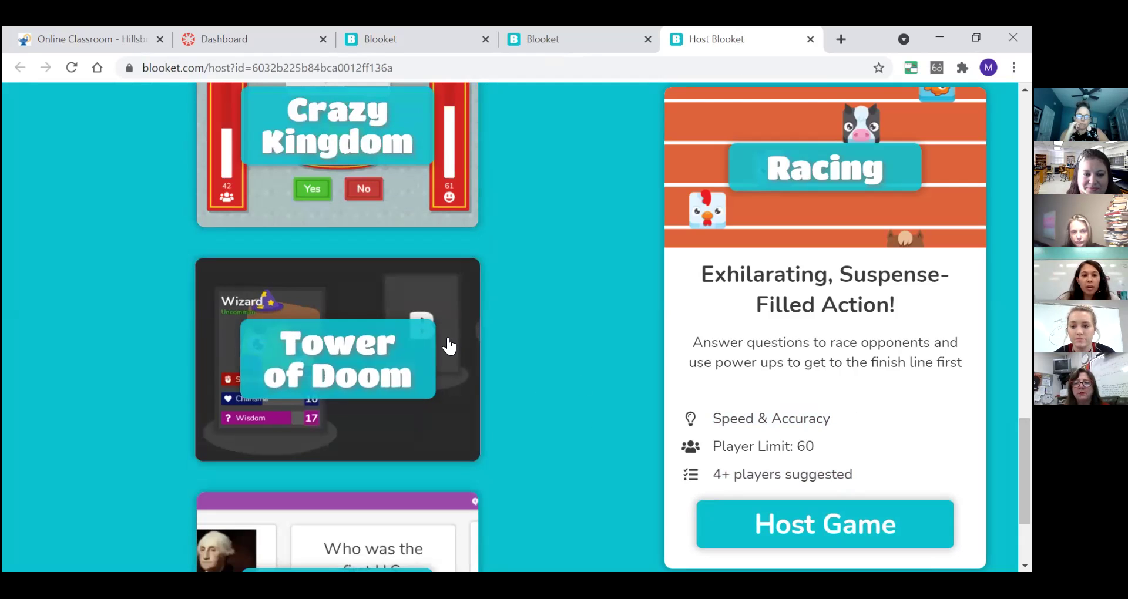
- Preview Tower of Doom, noting its Homework Only tag, then preview Classic
{"action": "left_click", "coordinate": [449, 346]}
{"action": "left_click_drag", "start_coordinate": [822, 475], "coordinate": [714, 472]}
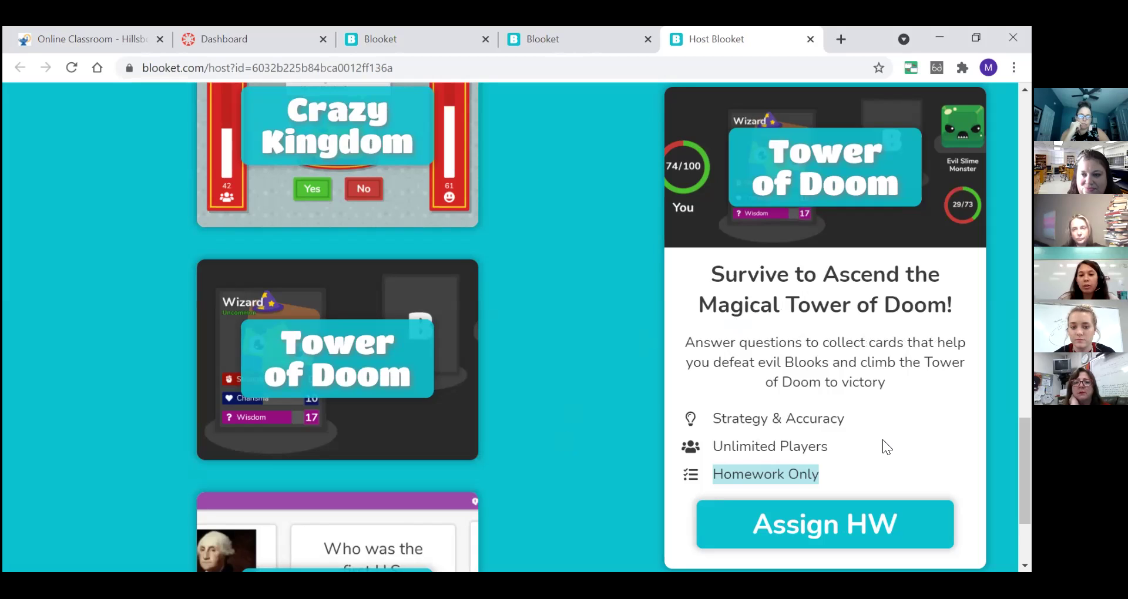
{"action": "scroll", "coordinate": [403, 453], "scroll_direction": "down", "scroll_amount": 1}
{"action": "left_click", "coordinate": [403, 453]}
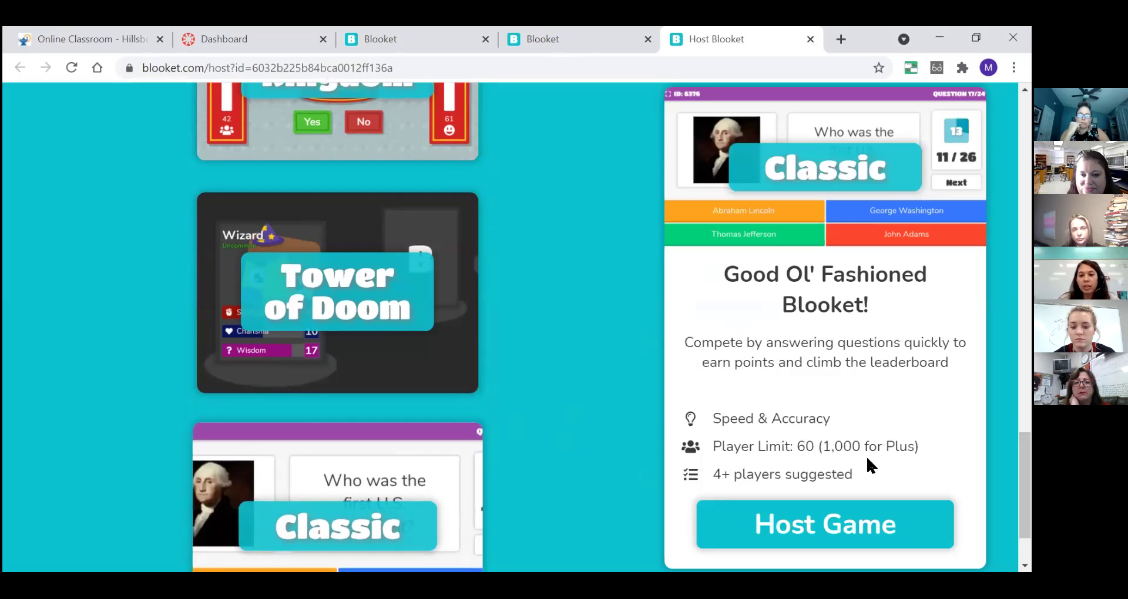
- Scroll back up and show the Crazy Kingdom mode's details
{"action": "scroll", "coordinate": [885, 448], "scroll_direction": "up", "scroll_amount": 5}
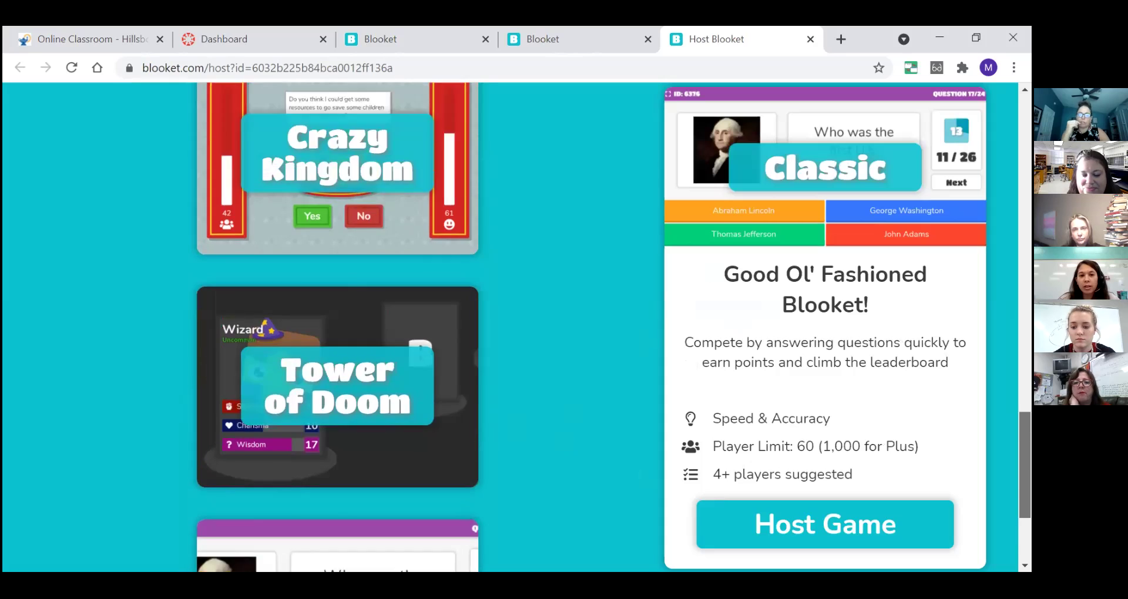
{"action": "scroll", "coordinate": [573, 432], "scroll_direction": "up", "scroll_amount": 1}
{"action": "left_click", "coordinate": [329, 423]}
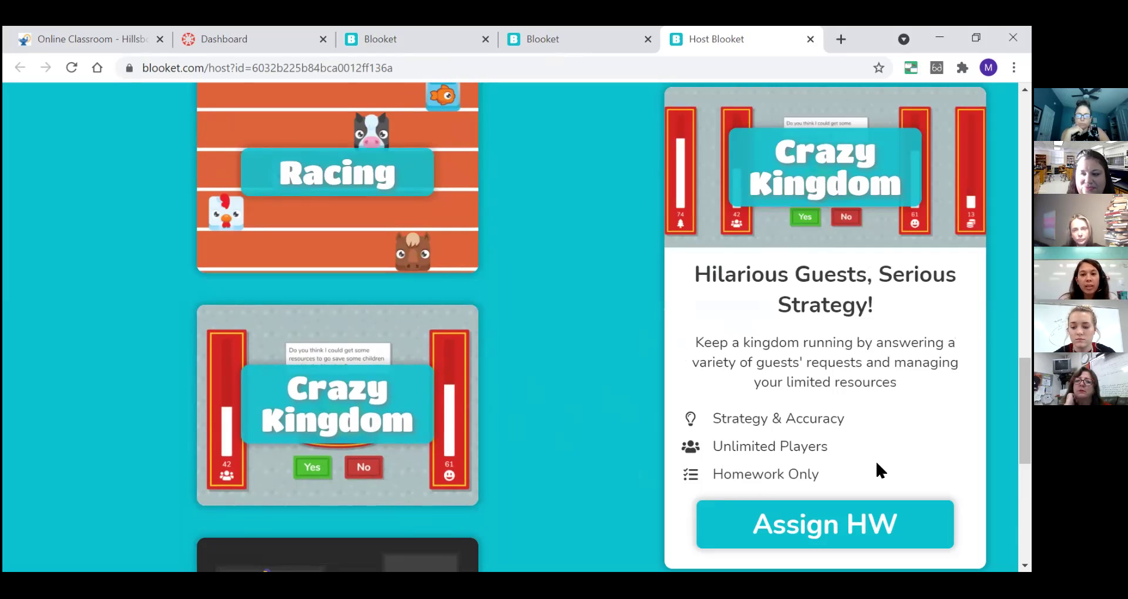
{"action": "left_click_drag", "start_coordinate": [1025, 418], "coordinate": [1024, 257]}
- Preview Café, then show Factory's details: Speed & Strategy, 60-player limit, 2+ players suggested
{"action": "left_click", "coordinate": [337, 230]}
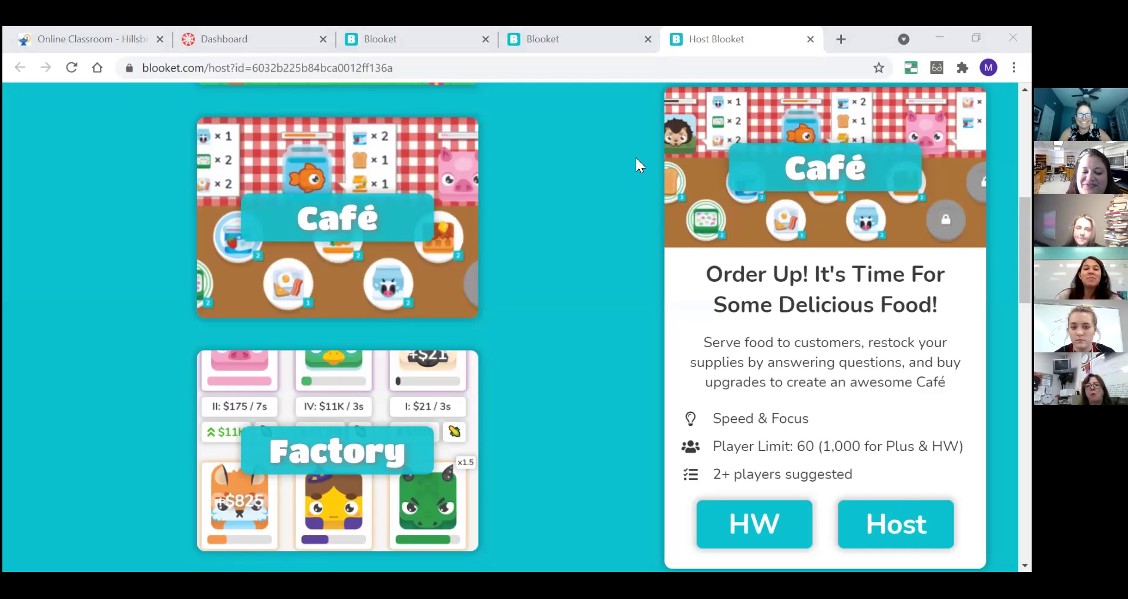
{"action": "left_click", "coordinate": [353, 447]}
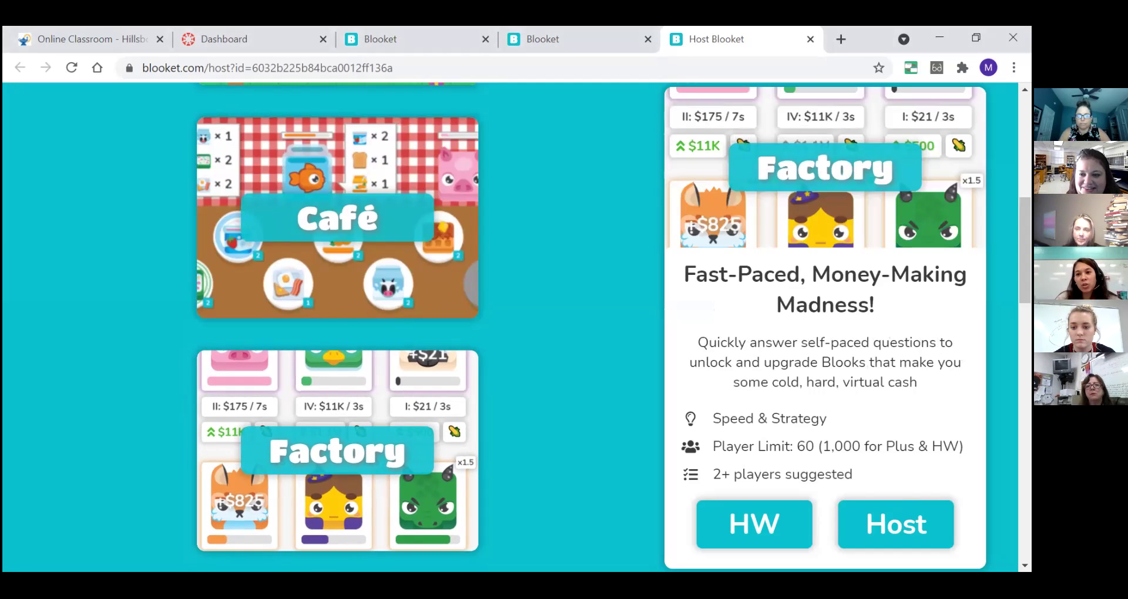
{"action": "scroll", "coordinate": [610, 337], "scroll_direction": "down", "scroll_amount": 1}
{"action": "scroll", "coordinate": [338, 326], "scroll_direction": "down", "scroll_amount": 4}
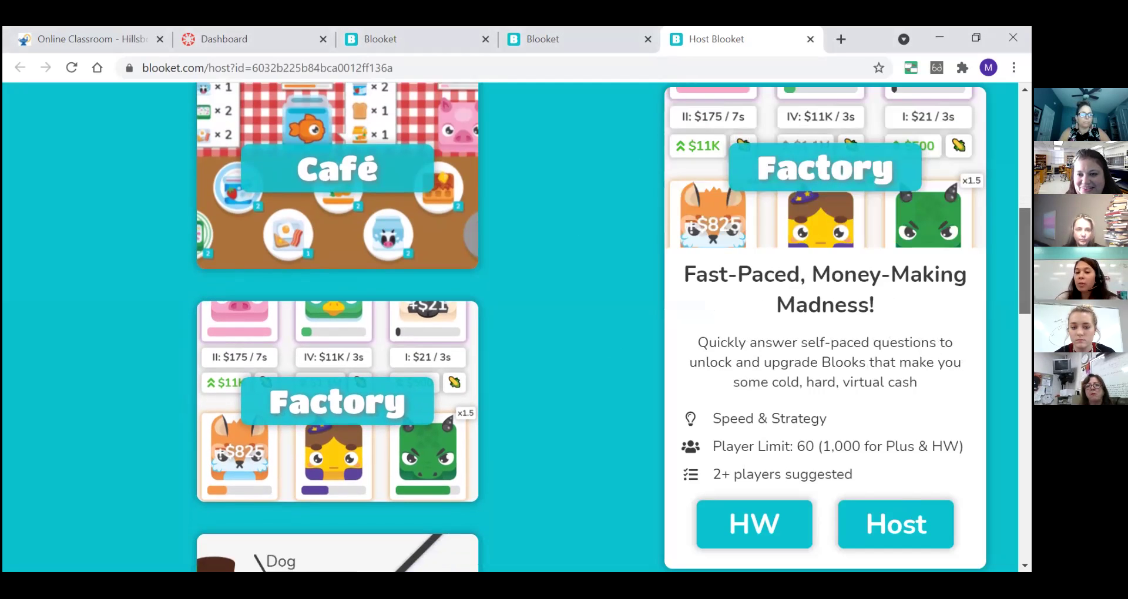
{"action": "scroll", "coordinate": [395, 222], "scroll_direction": "up", "scroll_amount": 10}
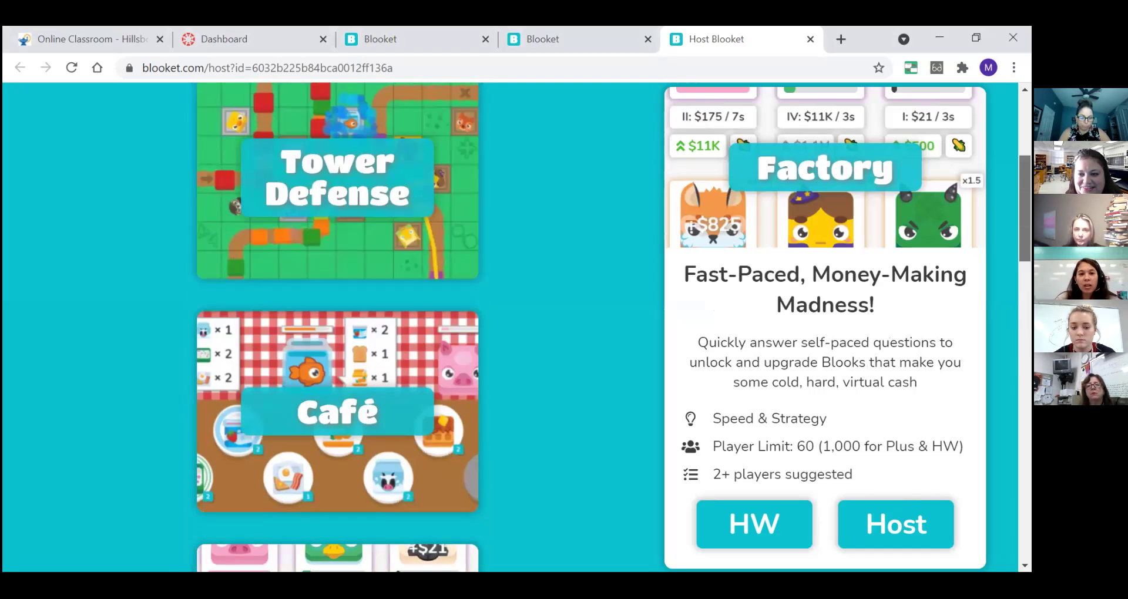
- Preview Gold Quest, then Battle Royale: Speed & Accuracy, 60-player limit, 4+ players suggested
{"action": "left_click", "coordinate": [395, 222]}
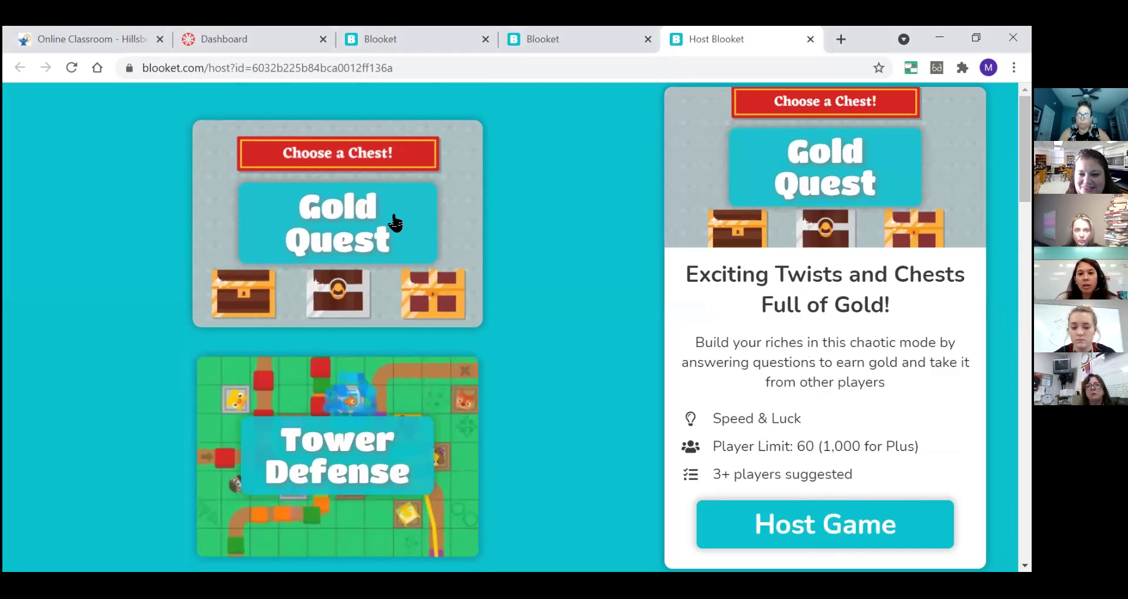
{"action": "scroll", "coordinate": [394, 222], "scroll_direction": "down", "scroll_amount": 10}
{"action": "scroll", "coordinate": [652, 325], "scroll_direction": "down", "scroll_amount": 5}
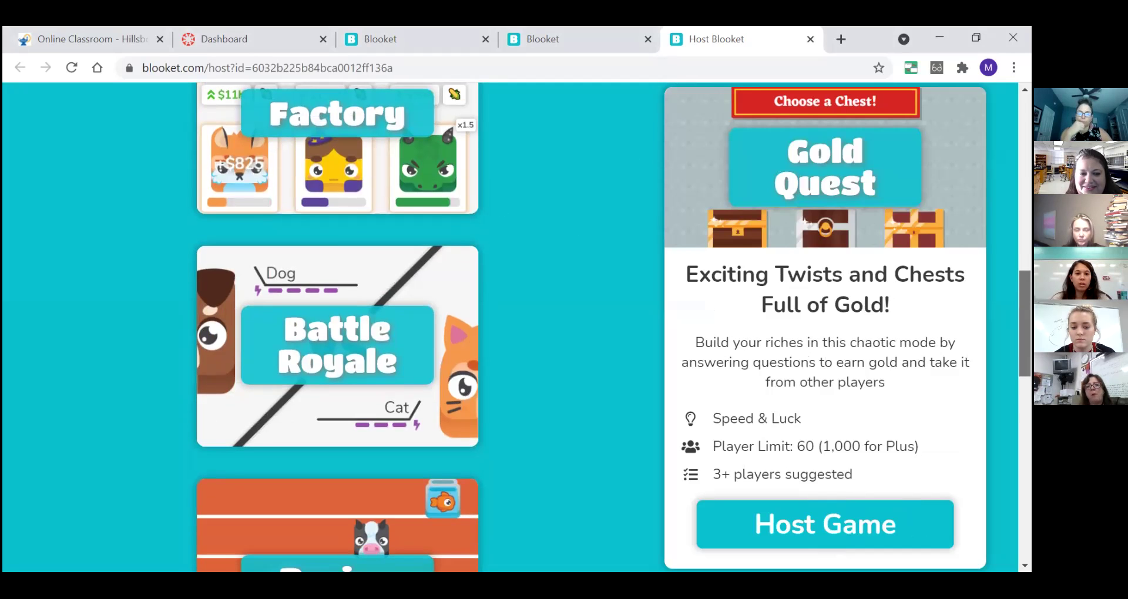
{"action": "left_click", "coordinate": [386, 276]}
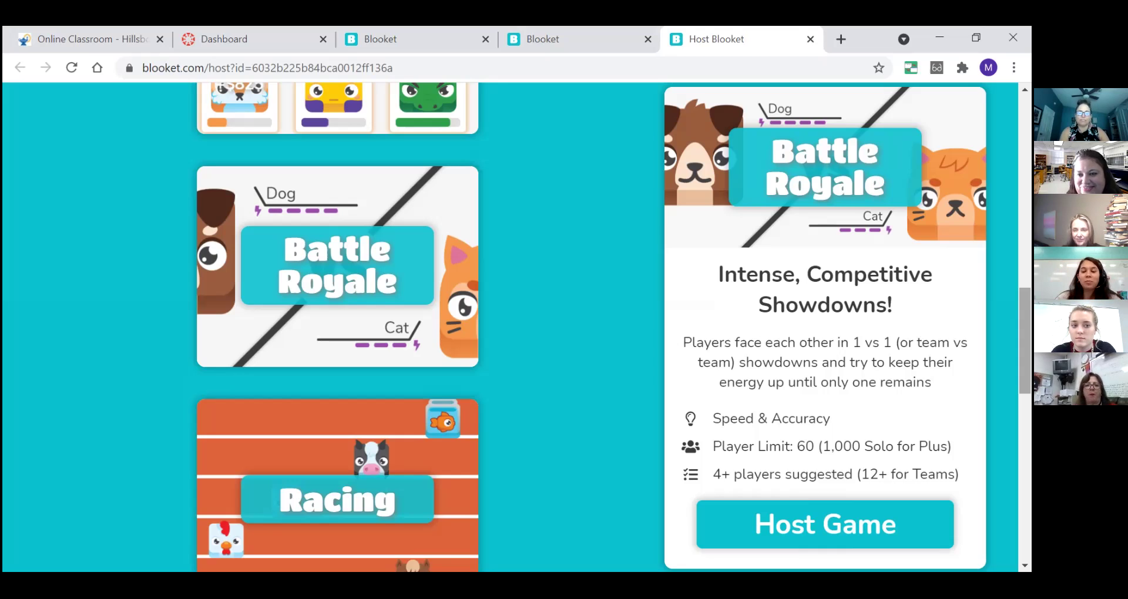
{"action": "scroll", "coordinate": [338, 326], "scroll_direction": "down", "scroll_amount": 7}
{"action": "scroll", "coordinate": [337, 326], "scroll_direction": "up", "scroll_amount": 20}
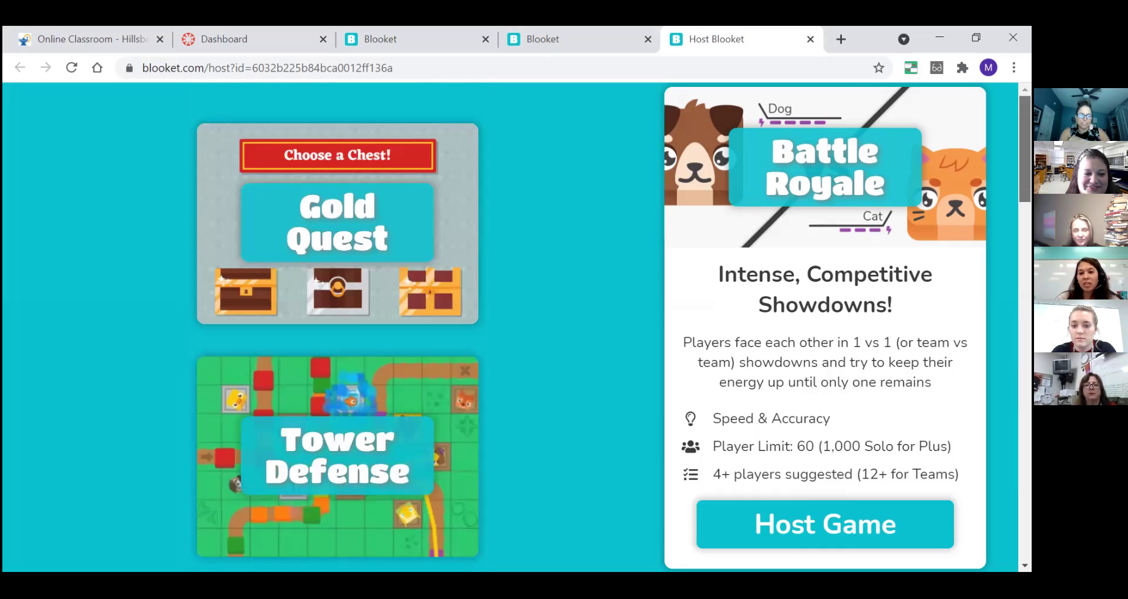
- From Dashboard History, open the 11:30 am Factory game report: 27 players, 76% correct
{"action": "left_click", "coordinate": [586, 35]}
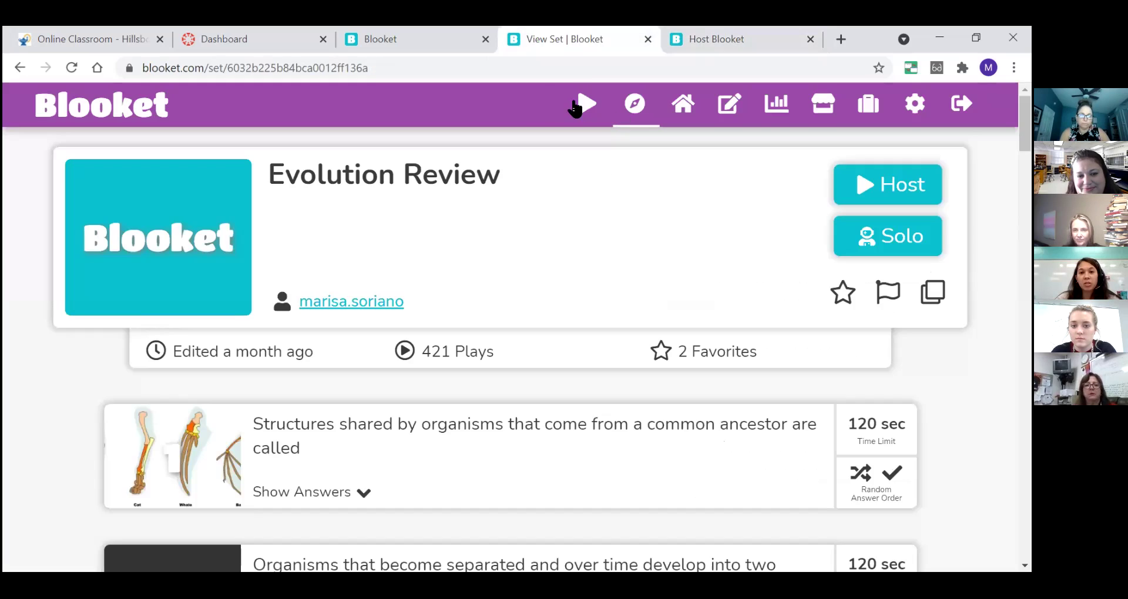
{"action": "left_click", "coordinate": [635, 107]}
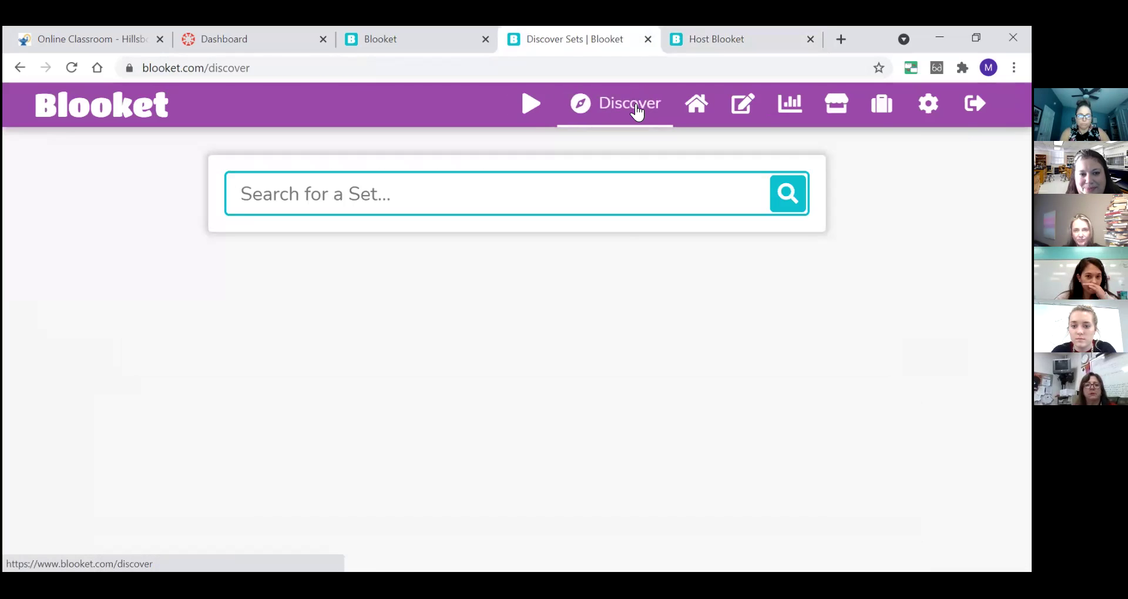
{"action": "left_click", "coordinate": [683, 108]}
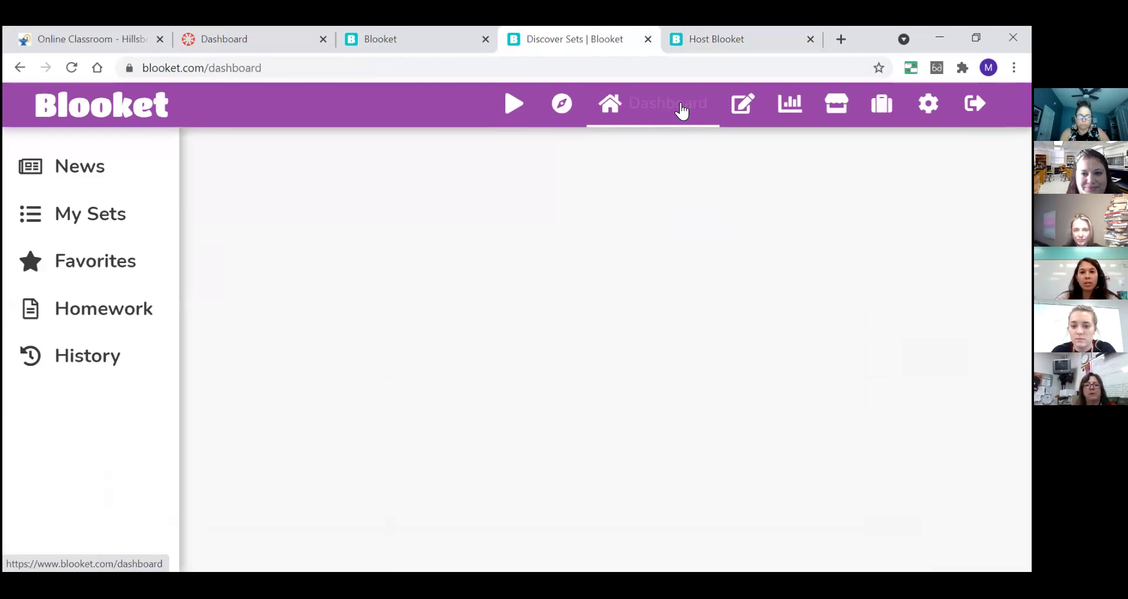
{"action": "left_click", "coordinate": [94, 357]}
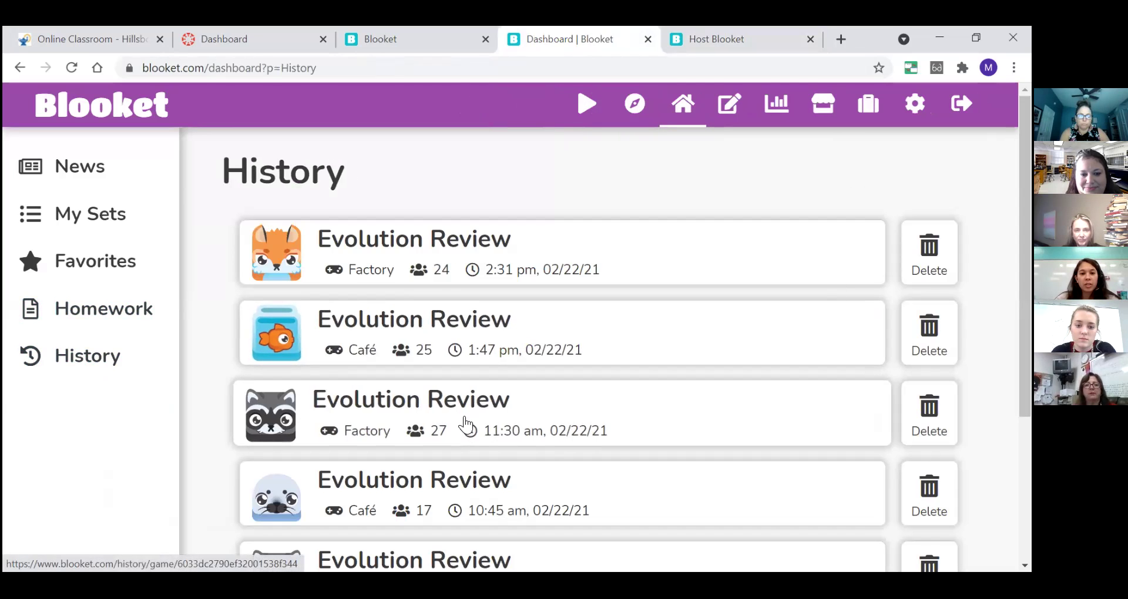
{"action": "left_click", "coordinate": [453, 406]}
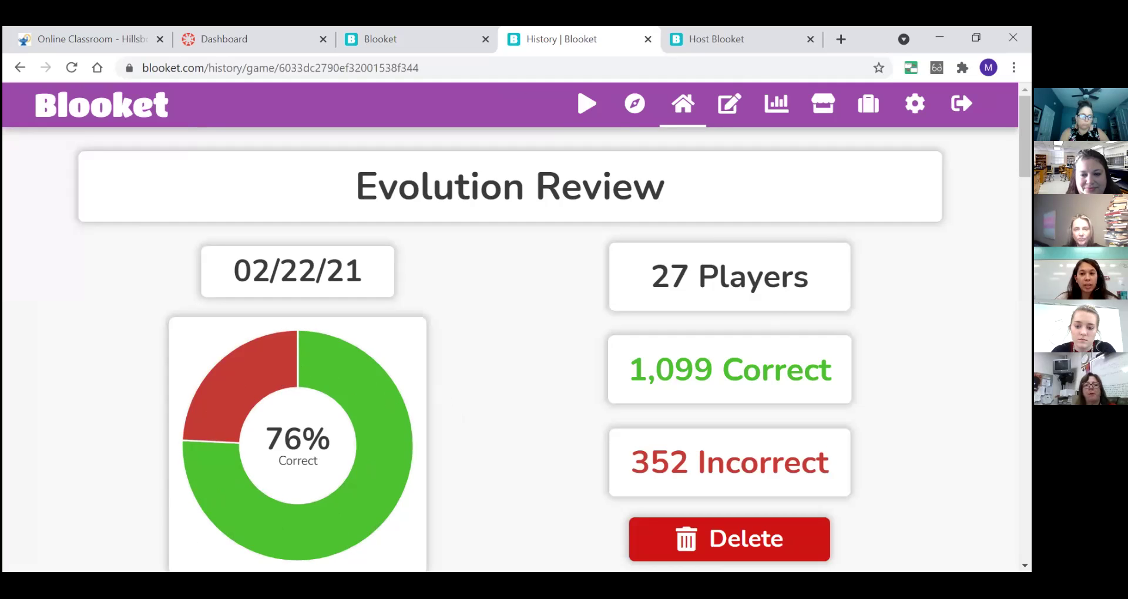
{"action": "scroll", "coordinate": [509, 352], "scroll_direction": "down", "scroll_amount": 2}
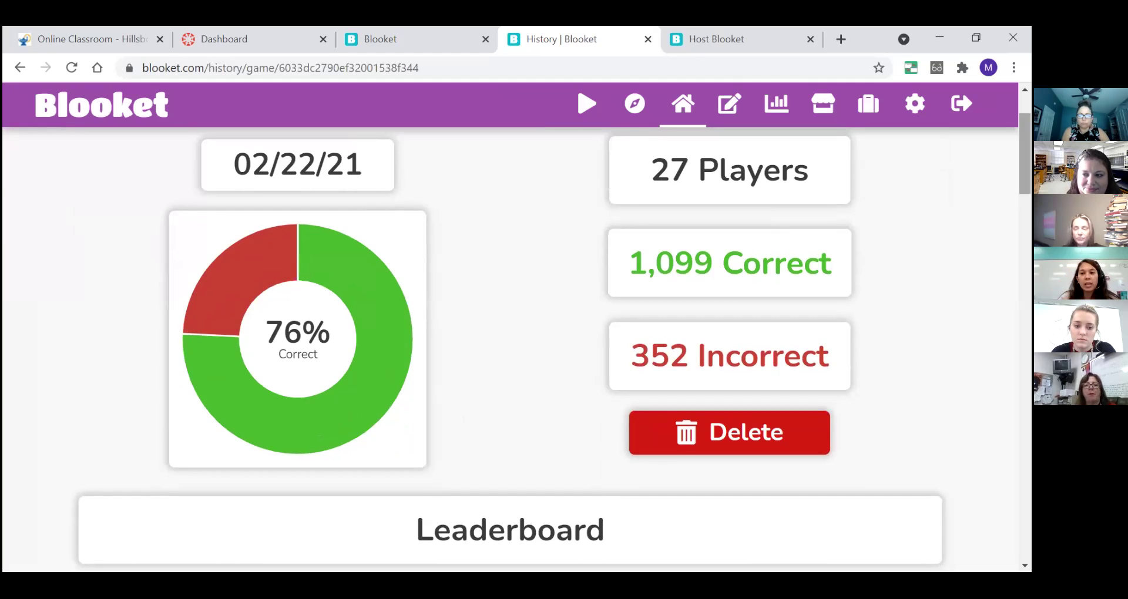
{"action": "scroll", "coordinate": [509, 329], "scroll_direction": "up", "scroll_amount": 1}
{"action": "scroll", "coordinate": [510, 329], "scroll_direction": "up", "scroll_amount": 2}
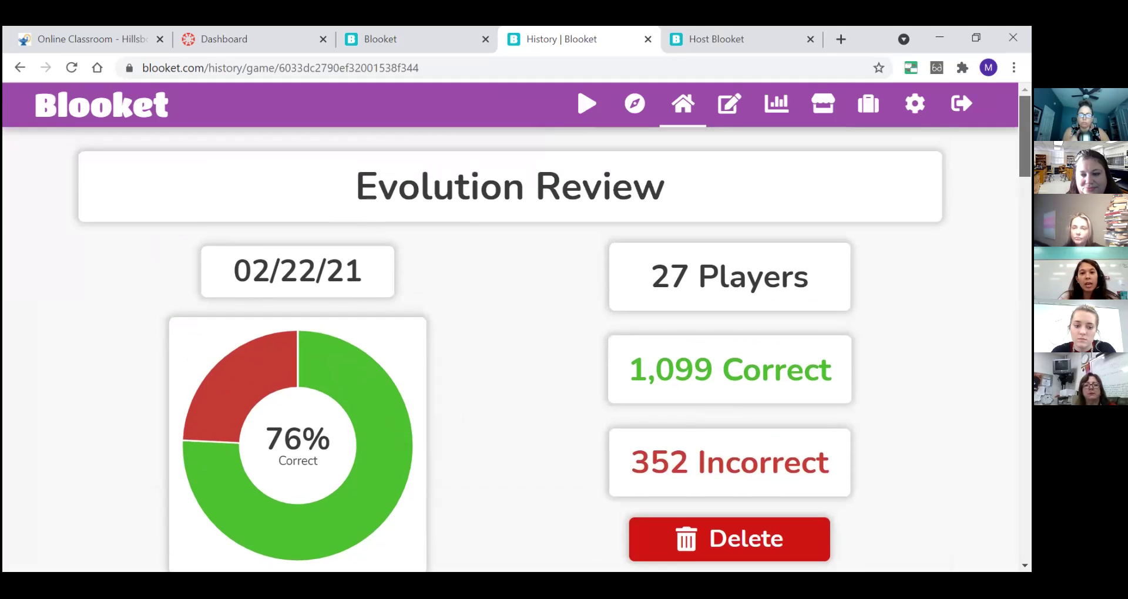
{"action": "scroll", "coordinate": [509, 328], "scroll_direction": "down", "scroll_amount": 3}
{"action": "scroll", "coordinate": [719, 194], "scroll_direction": "up", "scroll_amount": 1}
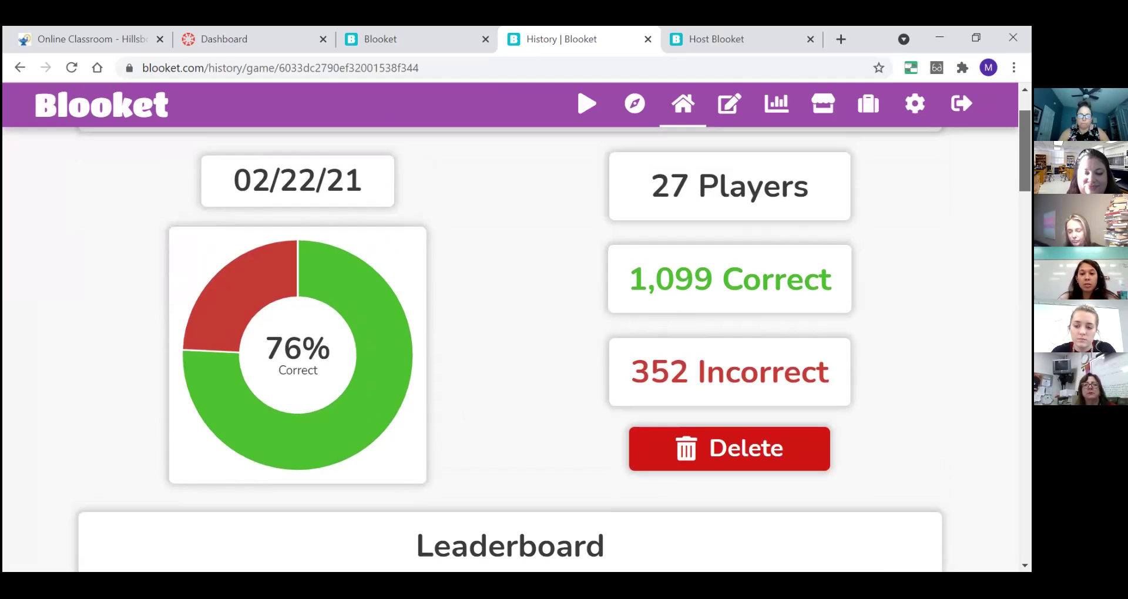
{"action": "scroll", "coordinate": [510, 349], "scroll_direction": "down", "scroll_amount": 2}
{"action": "scroll", "coordinate": [509, 350], "scroll_direction": "down", "scroll_amount": 1}
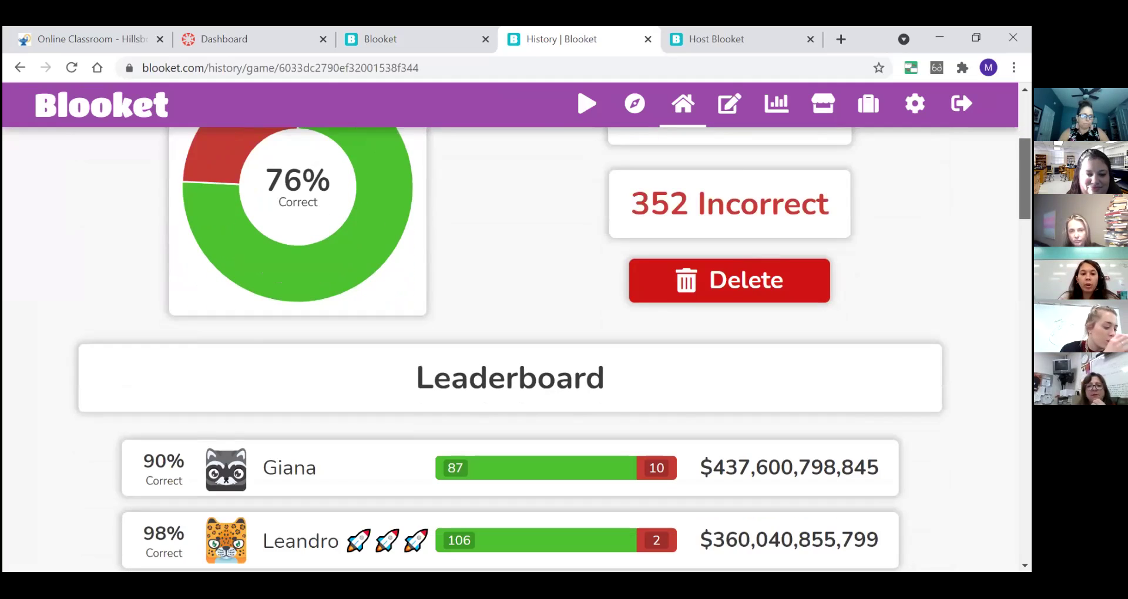
{"action": "scroll", "coordinate": [510, 349], "scroll_direction": "down", "scroll_amount": 1}
{"action": "scroll", "coordinate": [808, 428], "scroll_direction": "up", "scroll_amount": 1}
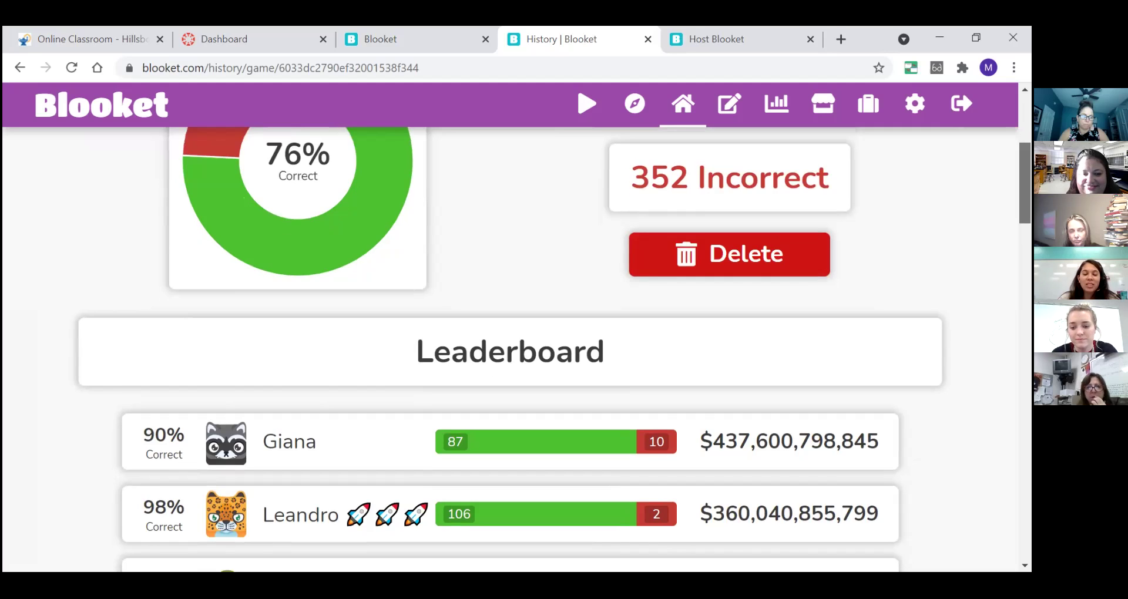
{"action": "scroll", "coordinate": [453, 317], "scroll_direction": "down", "scroll_amount": 2}
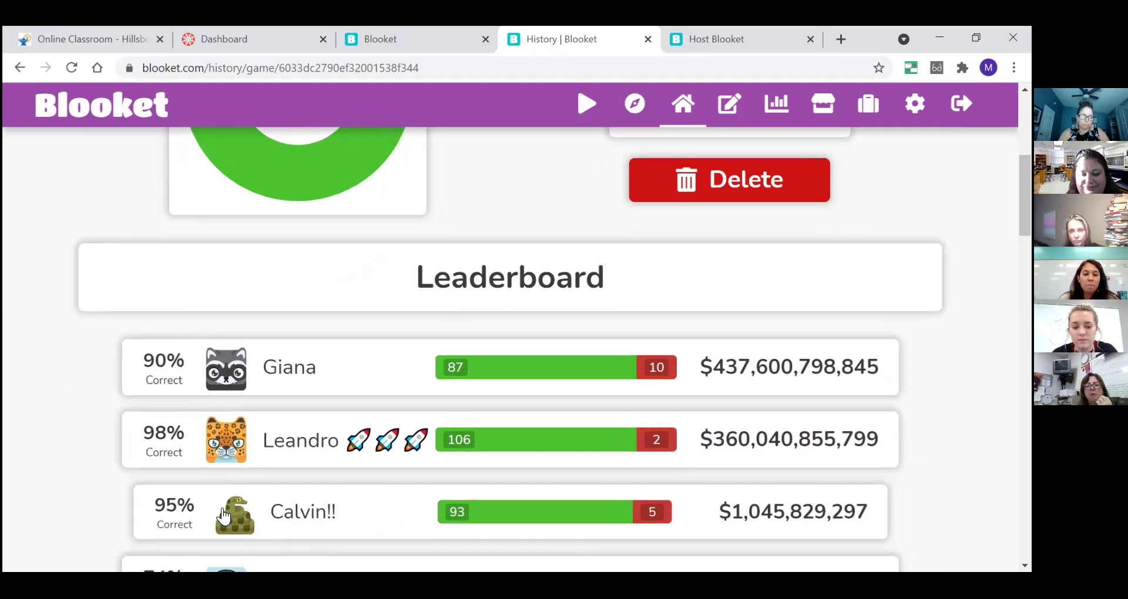
{"action": "scroll", "coordinate": [510, 350], "scroll_direction": "down", "scroll_amount": 4}
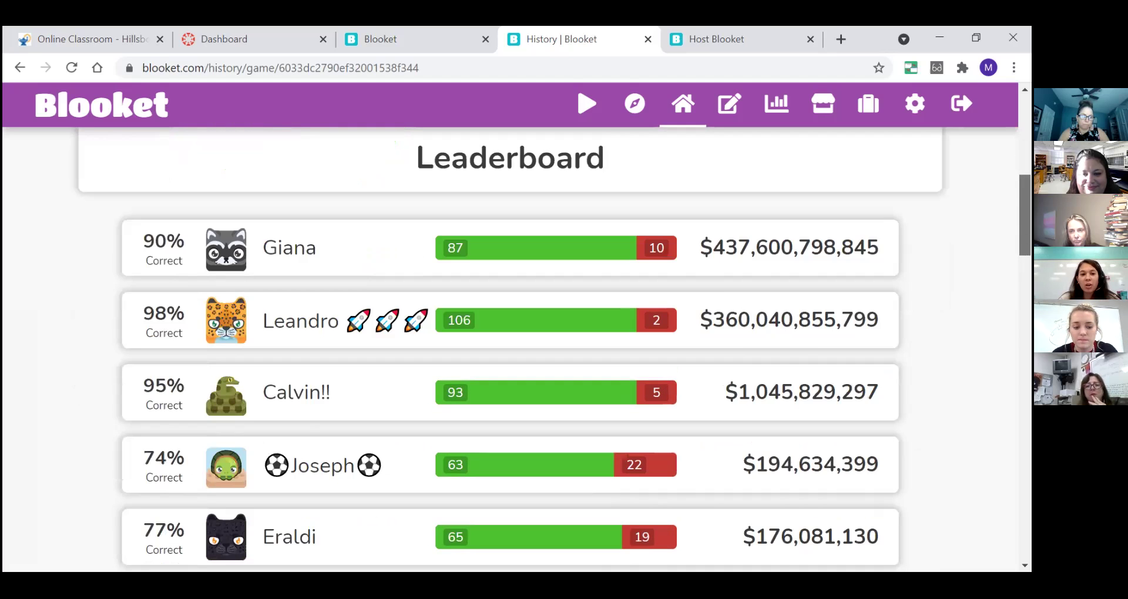
{"action": "scroll", "coordinate": [510, 350], "scroll_direction": "down", "scroll_amount": 4}
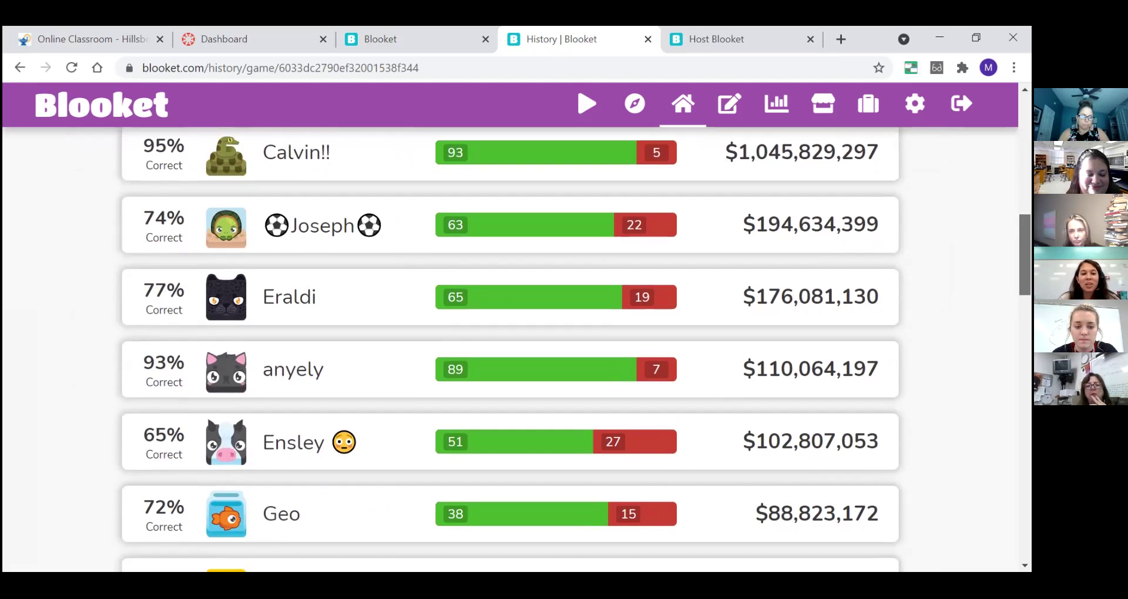
{"action": "scroll", "coordinate": [509, 349], "scroll_direction": "down", "scroll_amount": 5}
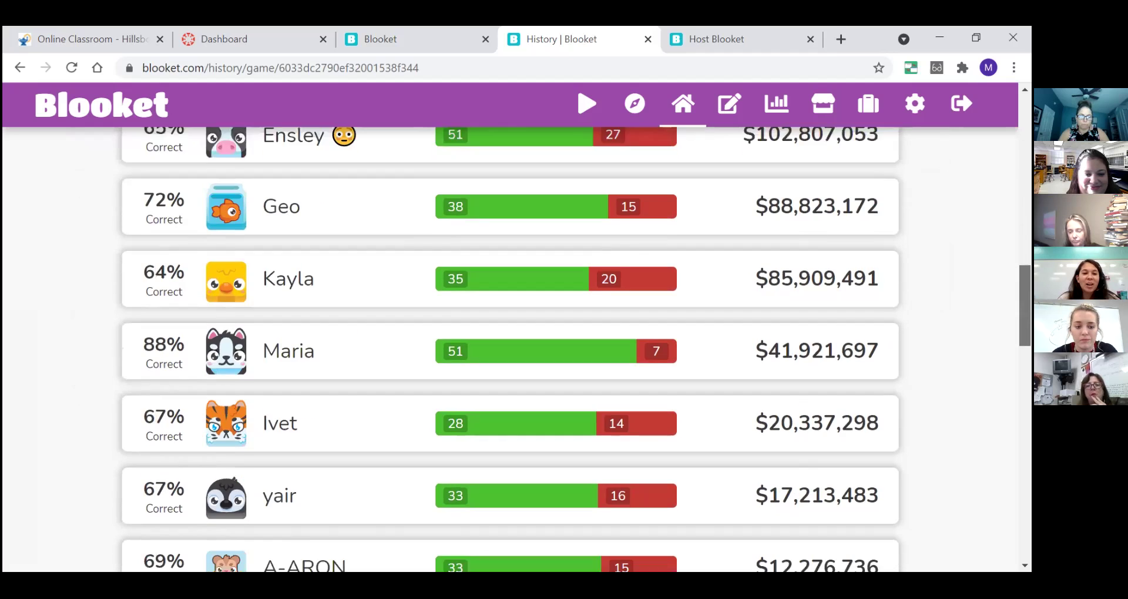
{"action": "scroll", "coordinate": [509, 350], "scroll_direction": "down", "scroll_amount": 6}
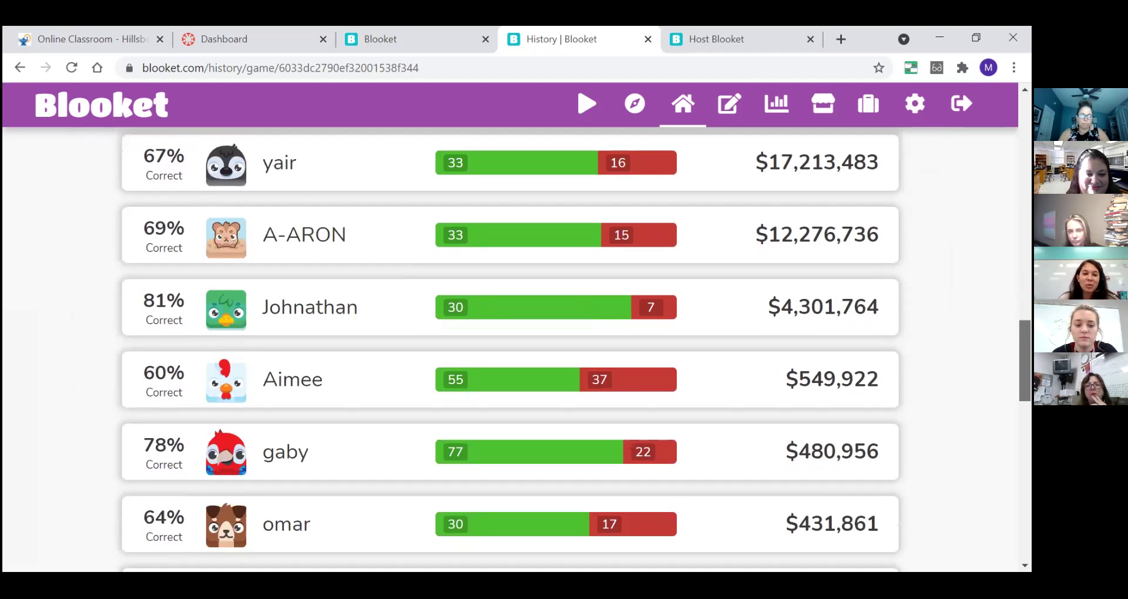
{"action": "scroll", "coordinate": [510, 349], "scroll_direction": "down", "scroll_amount": 3}
{"action": "scroll", "coordinate": [510, 349], "scroll_direction": "up", "scroll_amount": 20}
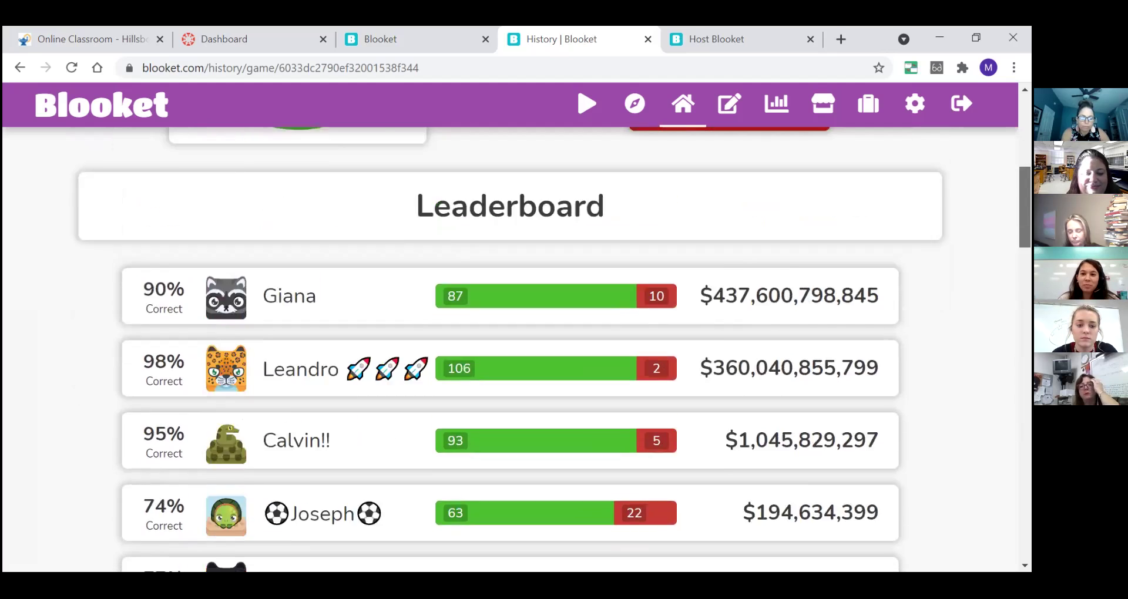
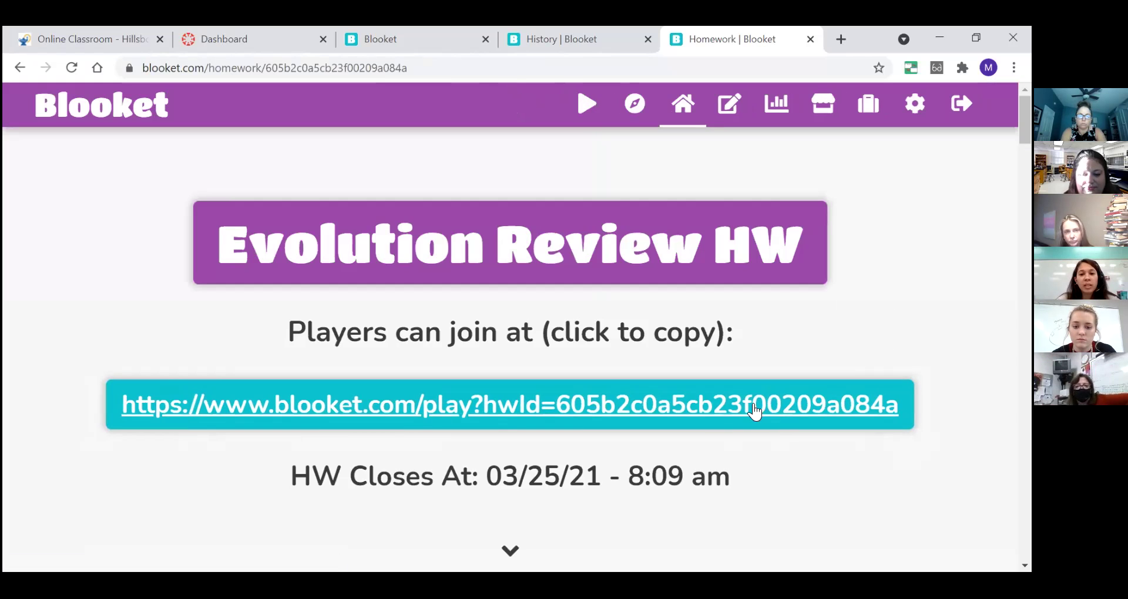
- Copy the Evolution Review HW join link, then return to the Canvas dashboard
{"action": "left_click", "coordinate": [662, 406]}
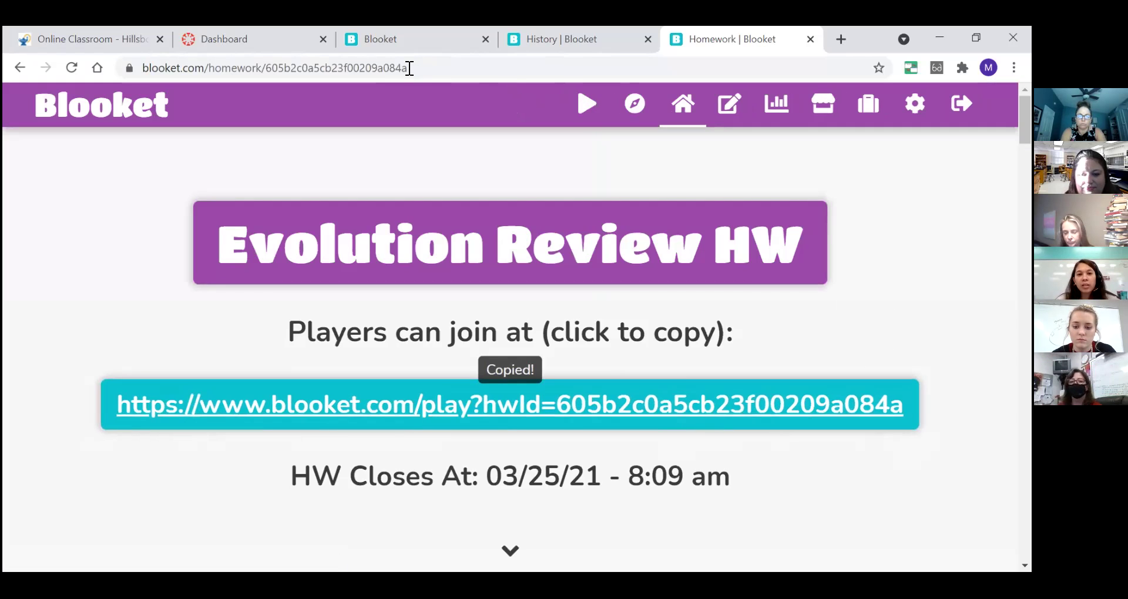
{"action": "left_click", "coordinate": [254, 35]}
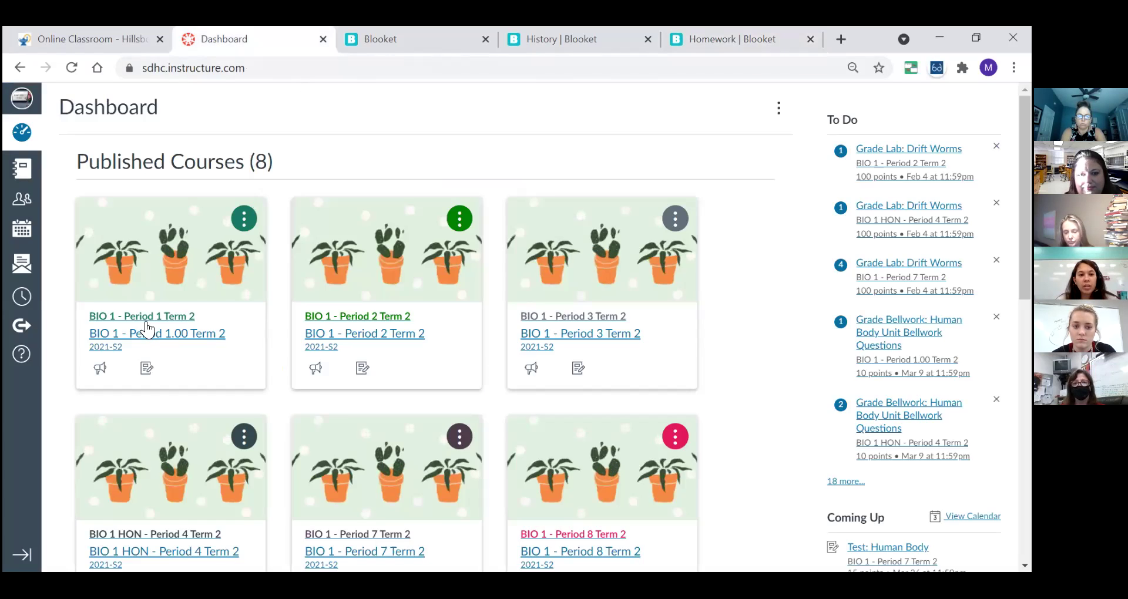
- Go from the BIO 1 - Period 1 course's Evolution unit to its Review Materials page
{"action": "left_click", "coordinate": [148, 333]}
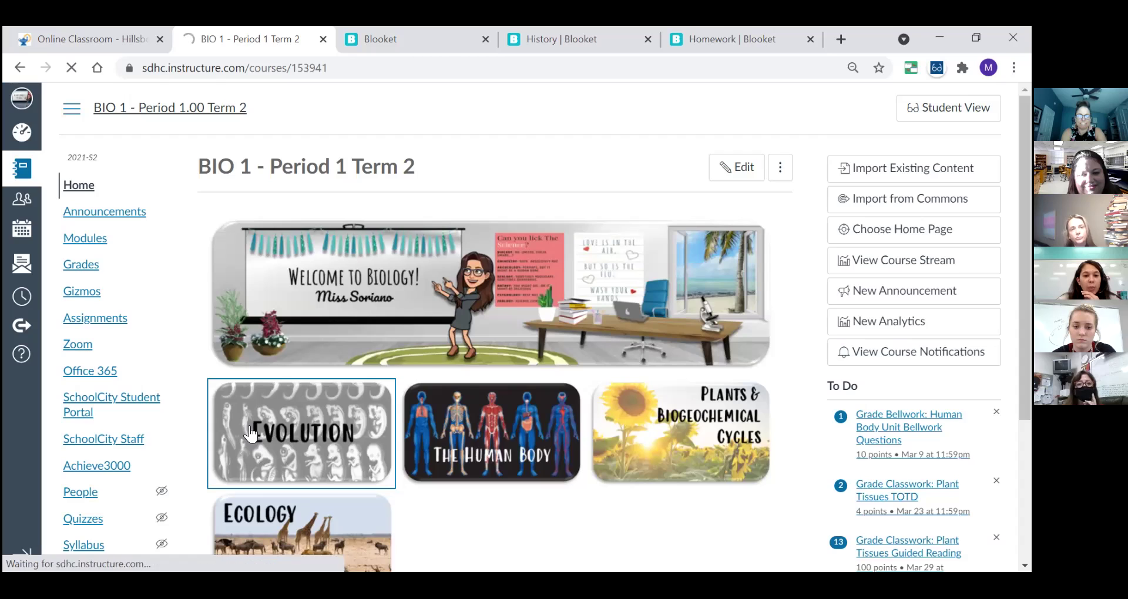
{"action": "left_click", "coordinate": [249, 434]}
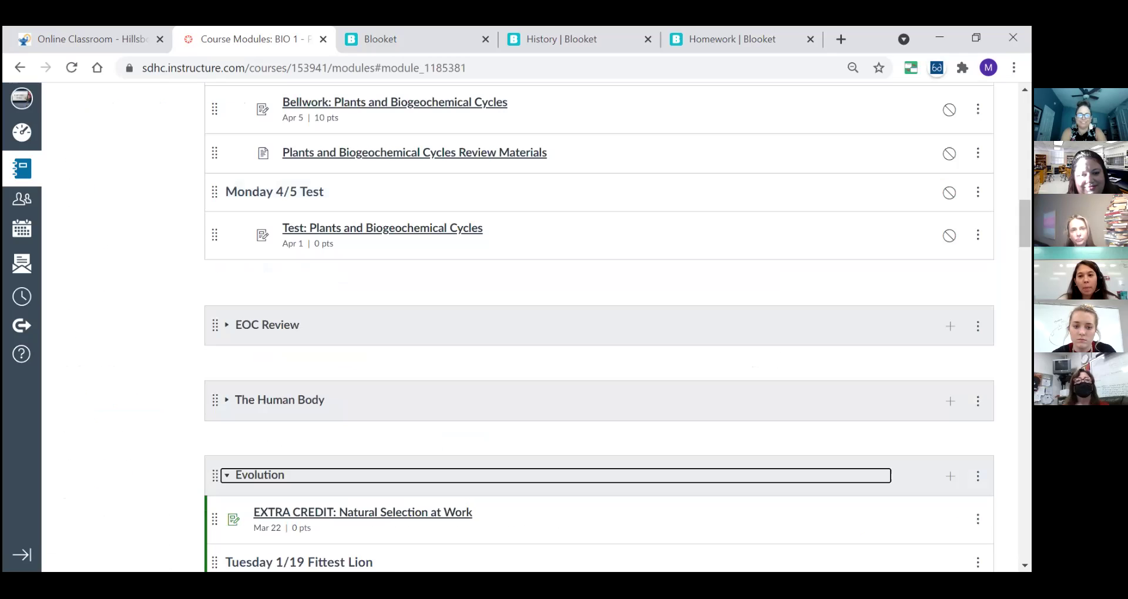
{"action": "left_click_drag", "start_coordinate": [1024, 223], "coordinate": [1024, 536]}
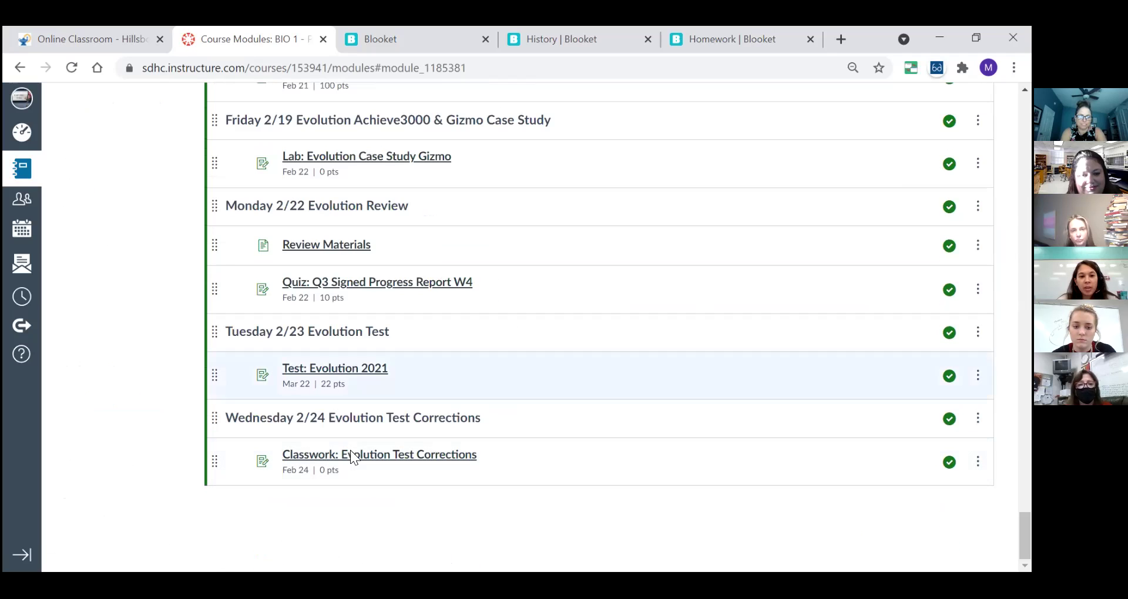
{"action": "left_click", "coordinate": [307, 247]}
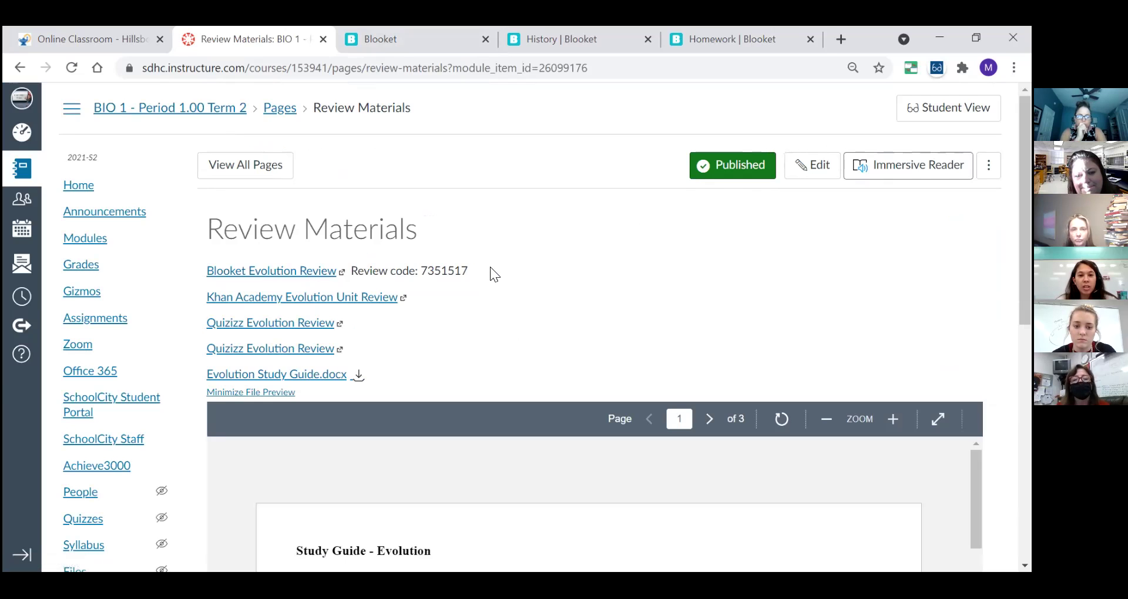
{"action": "left_click", "coordinate": [702, 32]}
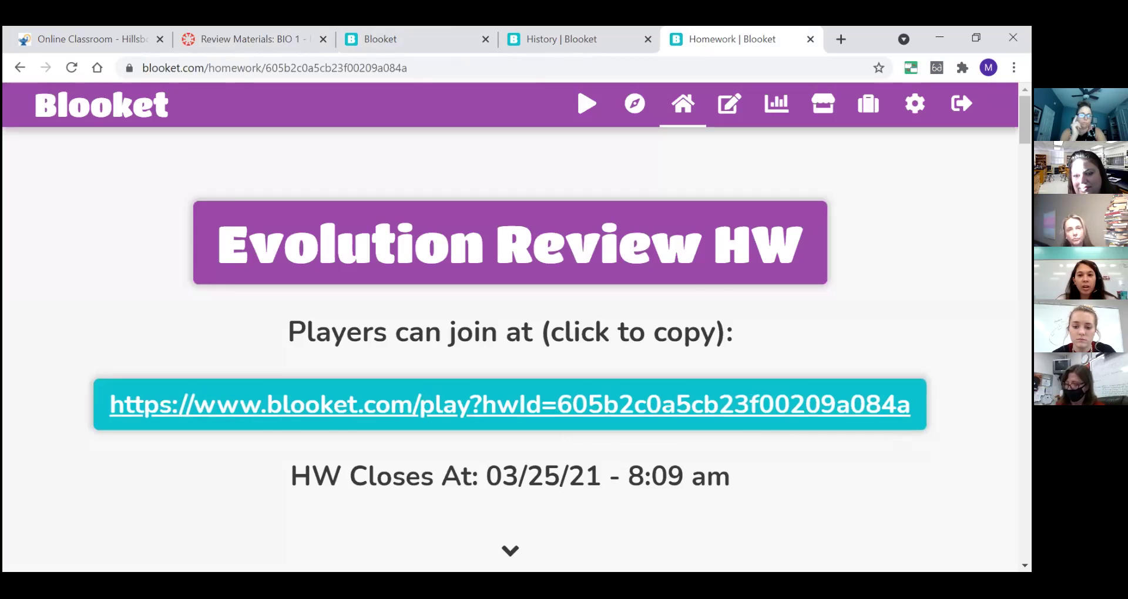
{"action": "scroll", "coordinate": [509, 353], "scroll_direction": "down", "scroll_amount": 5}
{"action": "scroll", "coordinate": [510, 352], "scroll_direction": "down", "scroll_amount": 8}
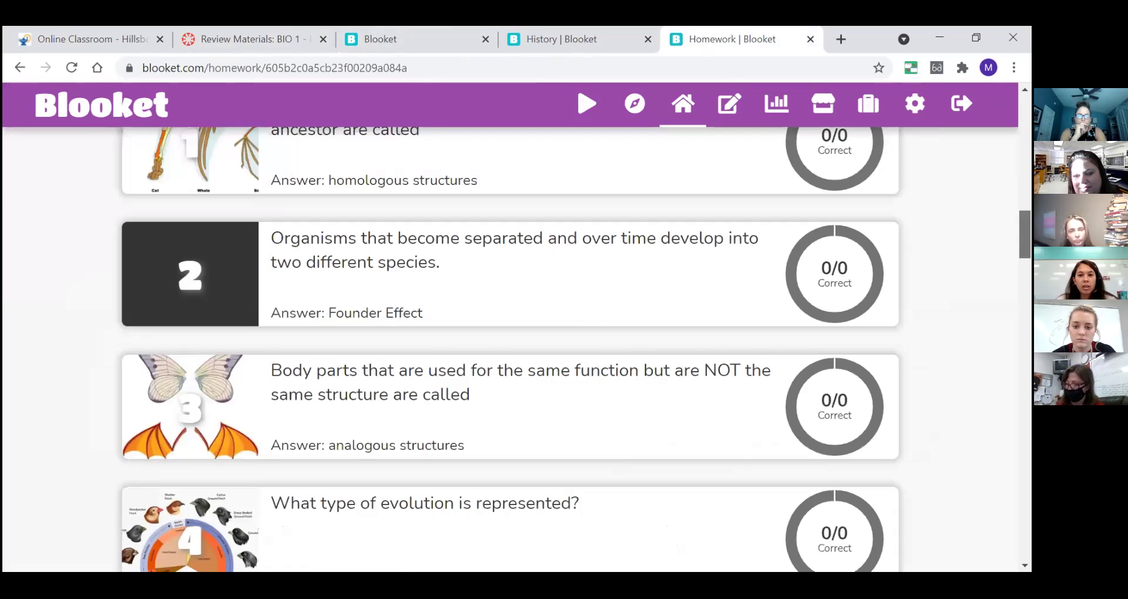
{"action": "scroll", "coordinate": [510, 353], "scroll_direction": "up", "scroll_amount": 7}
{"action": "scroll", "coordinate": [510, 353], "scroll_direction": "up", "scroll_amount": 6}
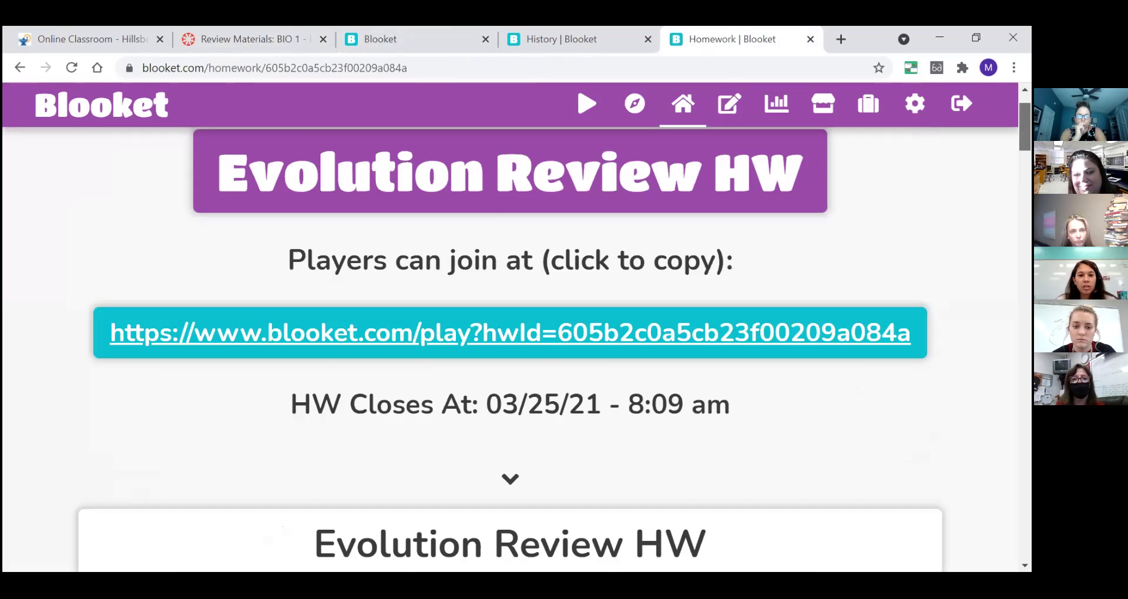
{"action": "left_click", "coordinate": [557, 28]}
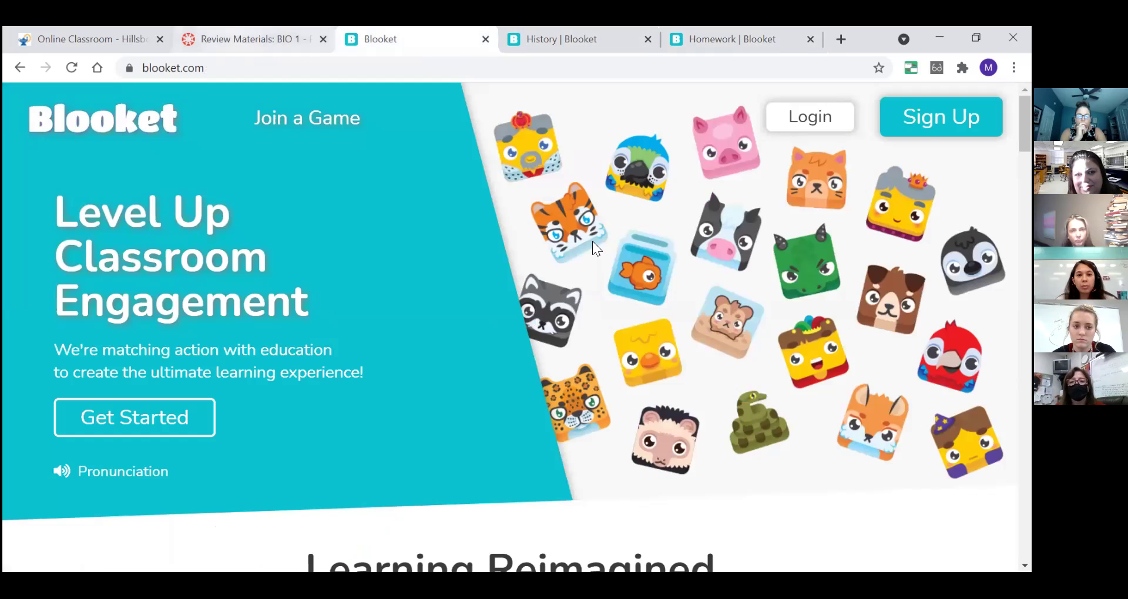
{"action": "left_click", "coordinate": [233, 34]}
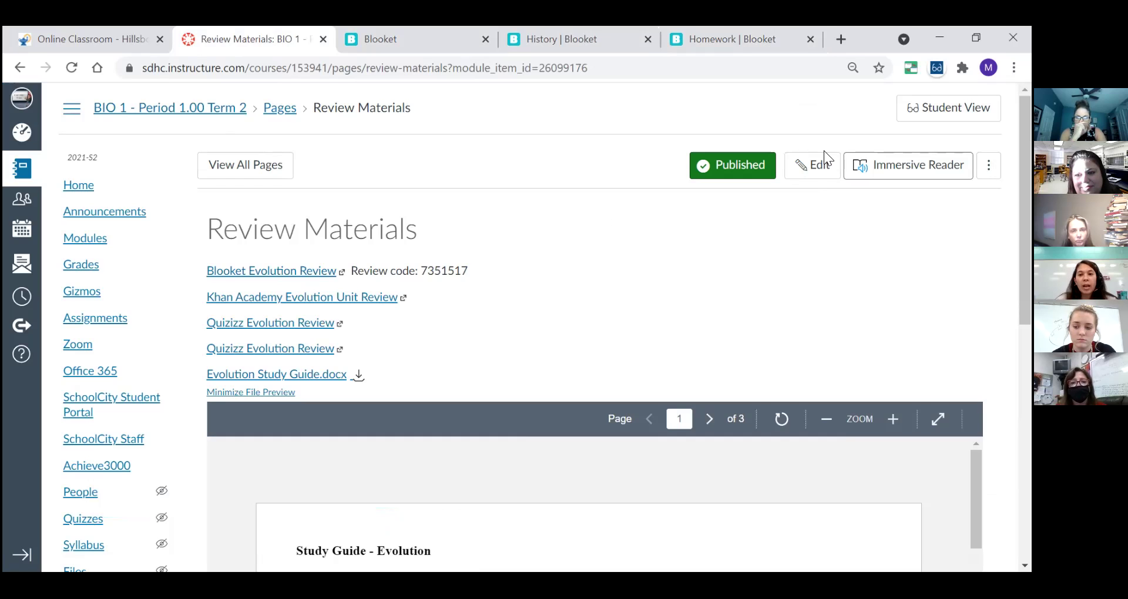
{"action": "left_click", "coordinate": [819, 166]}
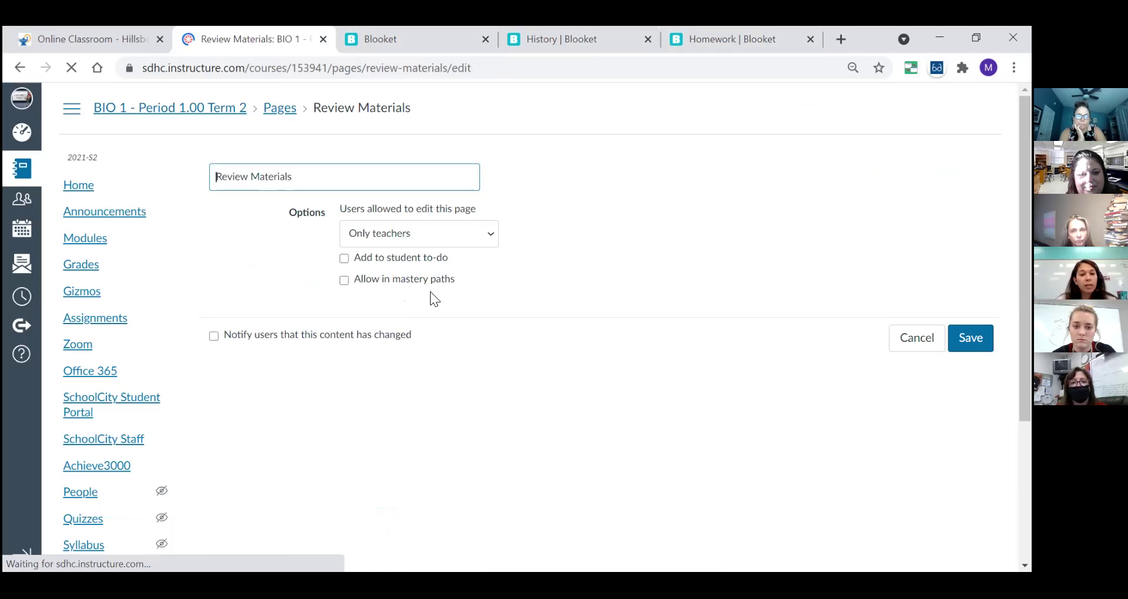
{"action": "left_click", "coordinate": [214, 298]}
{"action": "left_click", "coordinate": [216, 290]}
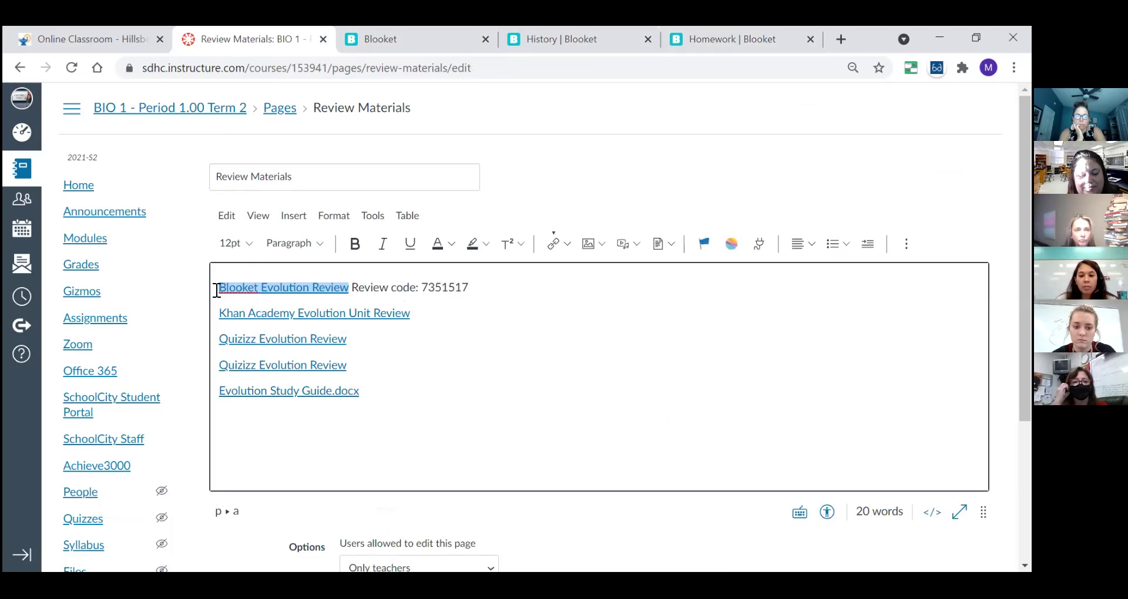
{"action": "left_click", "coordinate": [217, 290]}
{"action": "key", "text": "Return"}
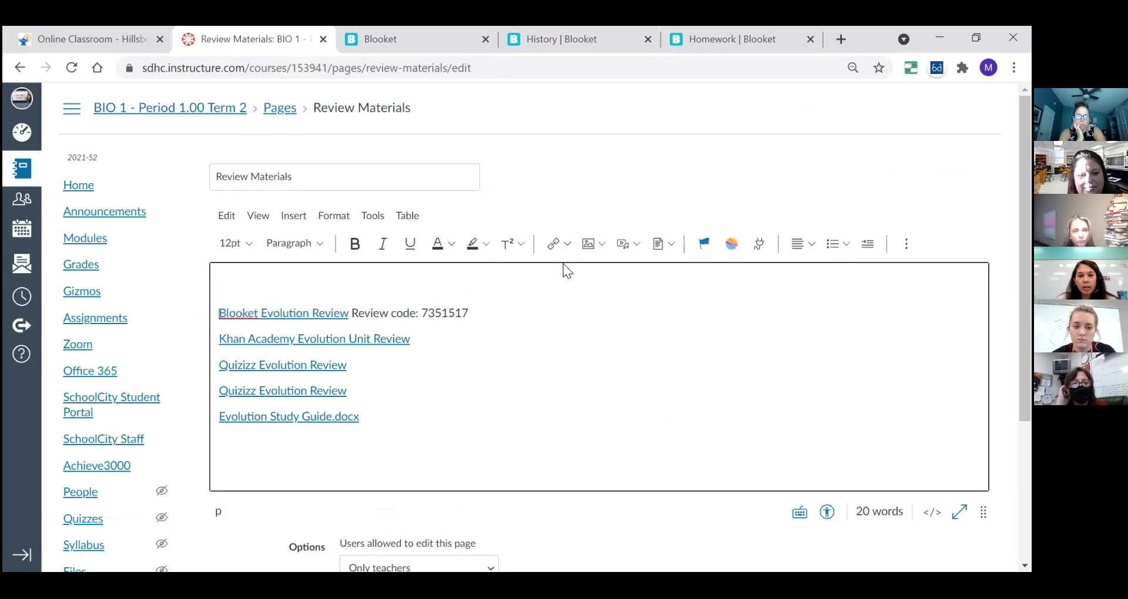
{"action": "left_click", "coordinate": [571, 247]}
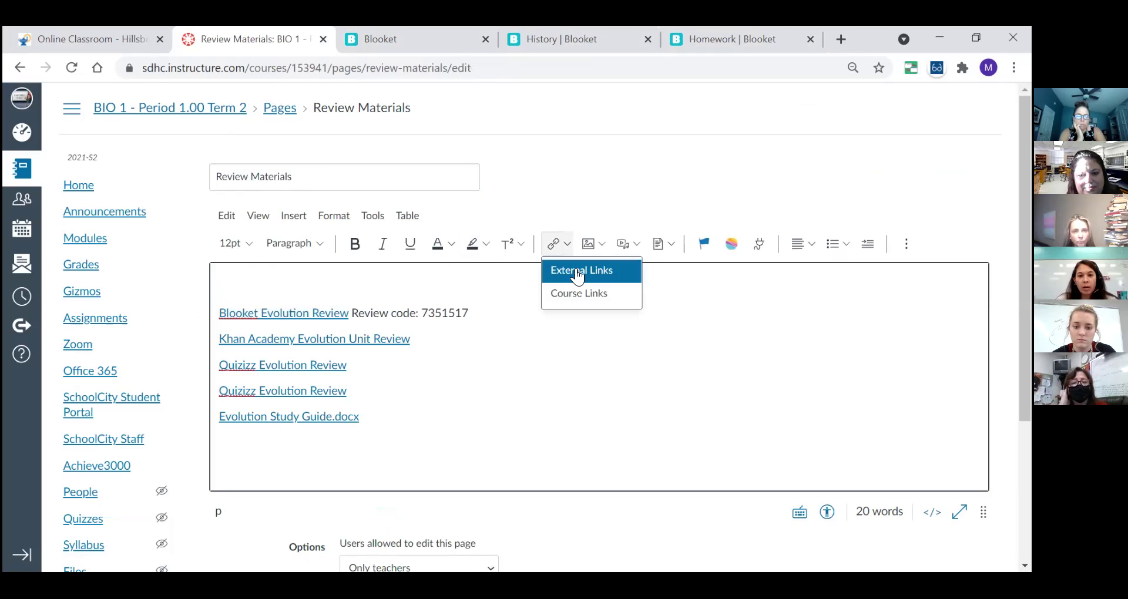
{"action": "key", "text": "Return"}
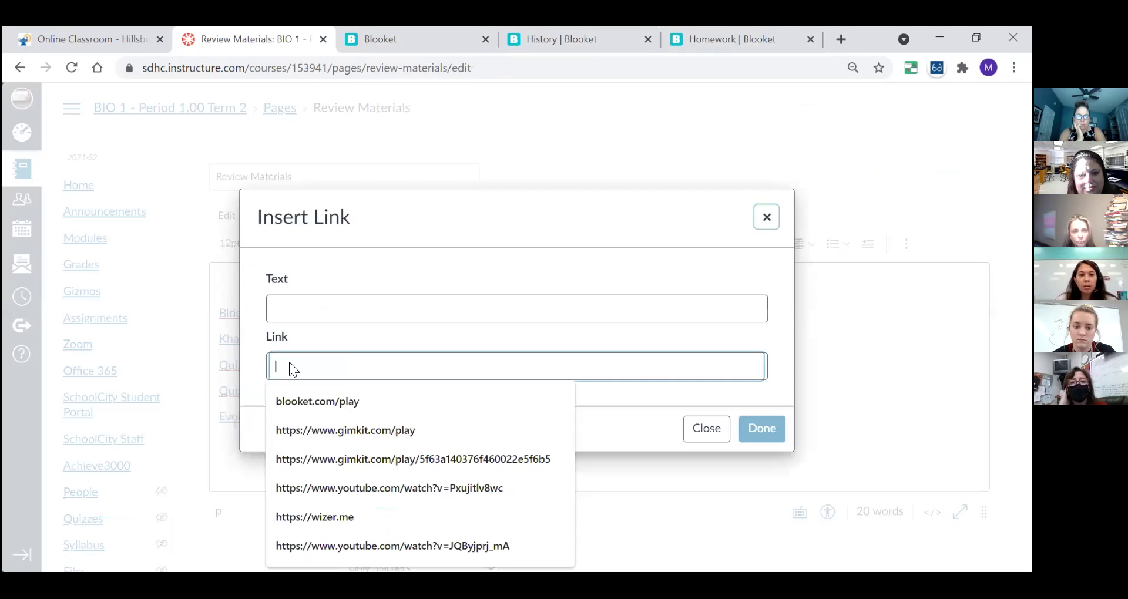
{"action": "right_click", "coordinate": [361, 360]}
{"action": "left_click", "coordinate": [368, 233]}
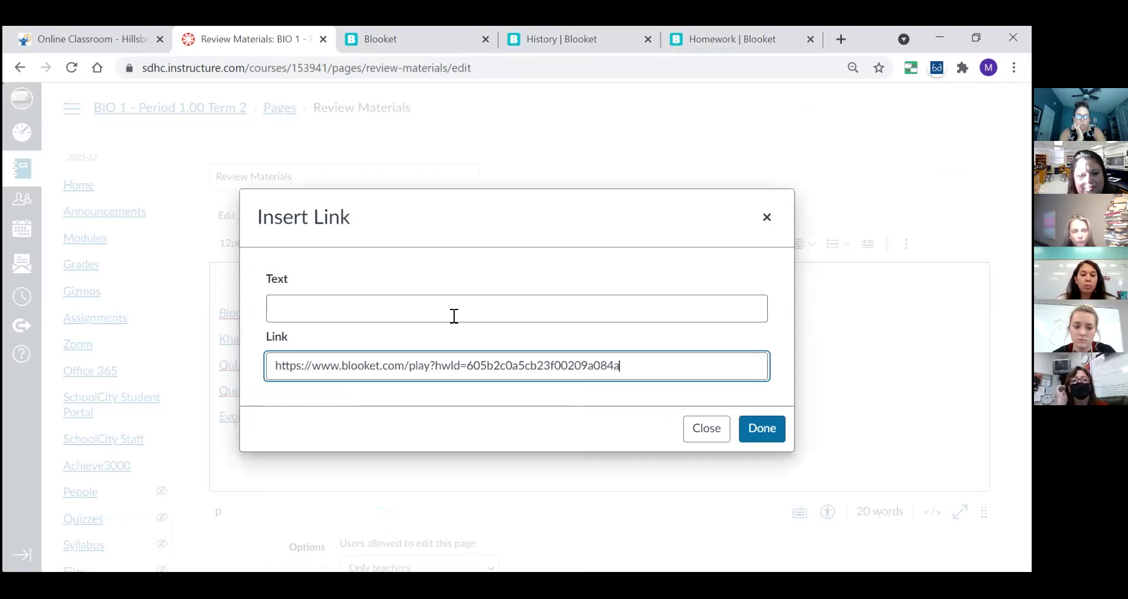
{"action": "left_click", "coordinate": [454, 316]}
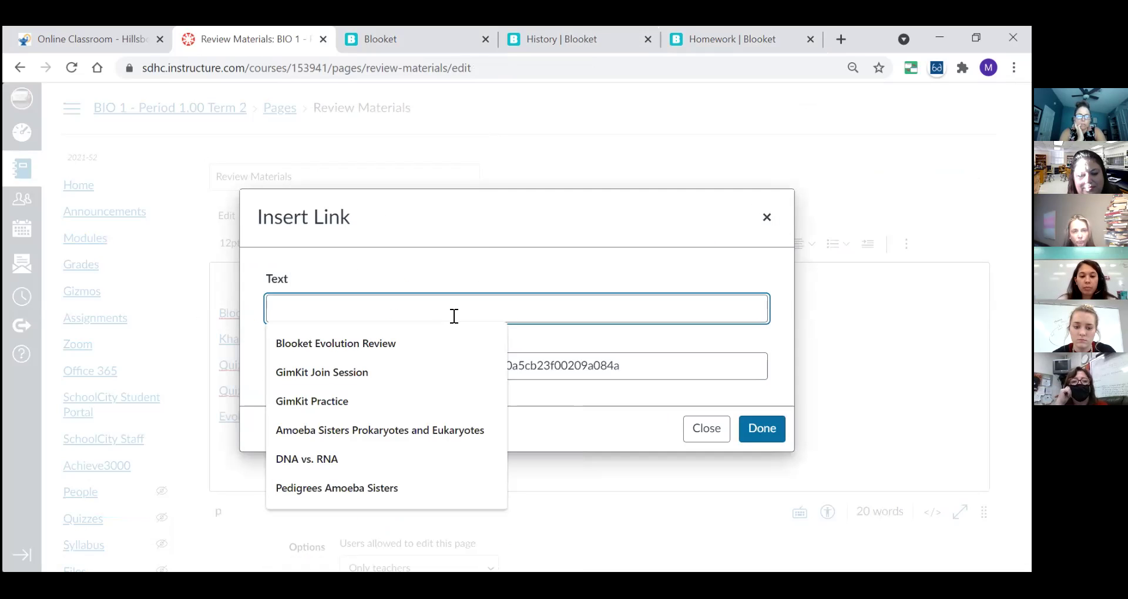
{"action": "type", "text": "Blooket Review"}
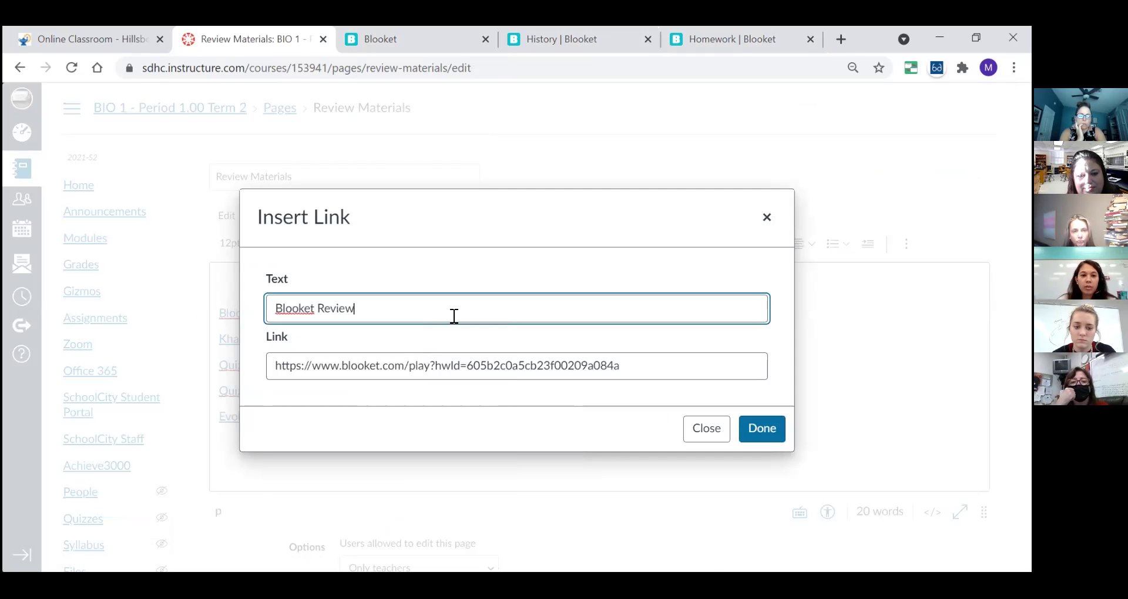
{"action": "left_click", "coordinate": [756, 429]}
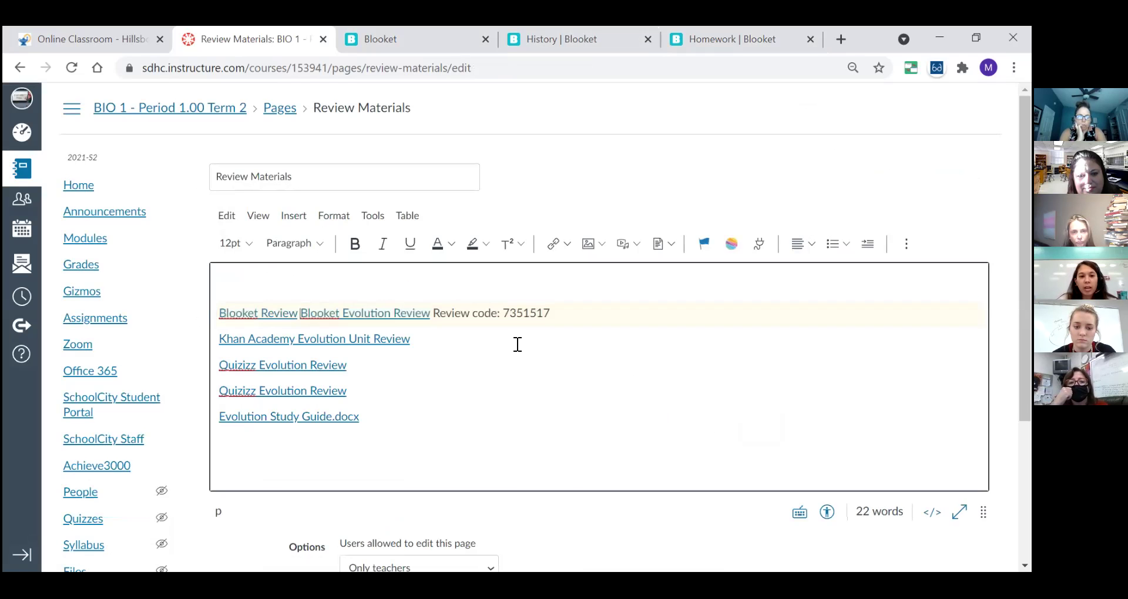
{"action": "key", "text": "Return"}
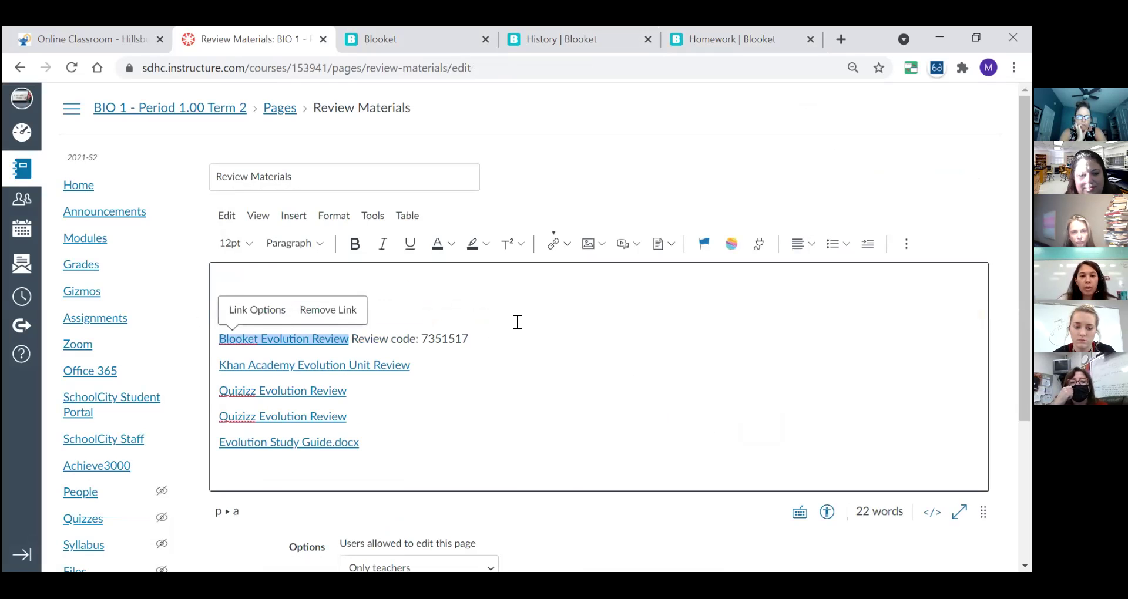
{"action": "left_click", "coordinate": [522, 322]}
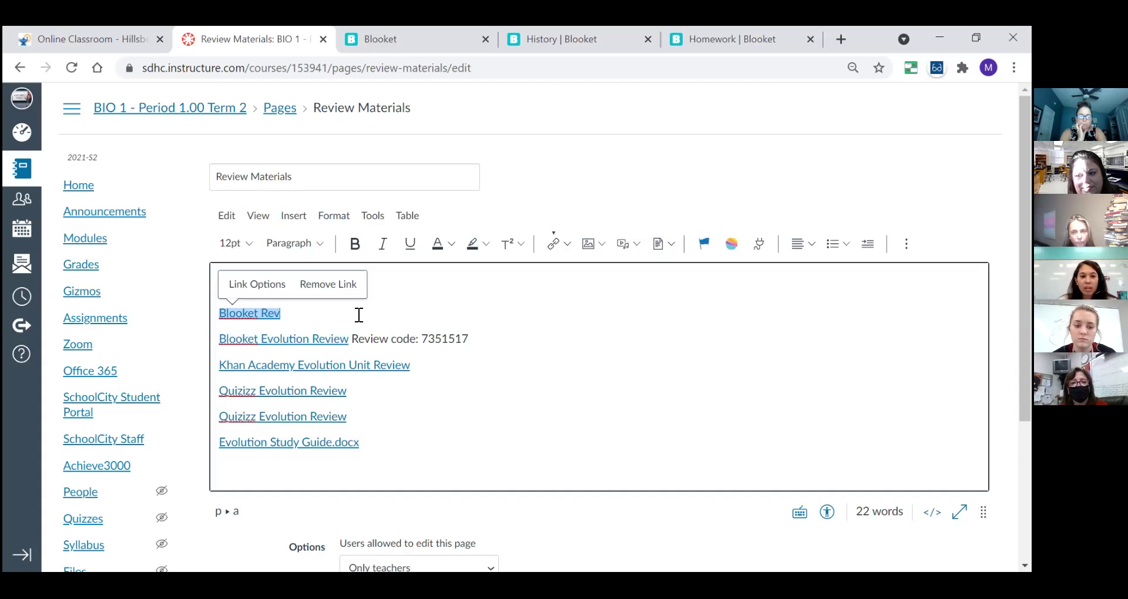
{"action": "key", "text": "BackSpace"}
{"action": "key", "text": "BackSpace"}
{"action": "key", "text": "BackSpace"}
{"action": "key", "text": "BackSpace"}
{"action": "key", "text": "BackSpace"}
{"action": "key", "text": "BackSpace"}
{"action": "key", "text": "BackSpace"}
{"action": "key", "text": "BackSpace"}
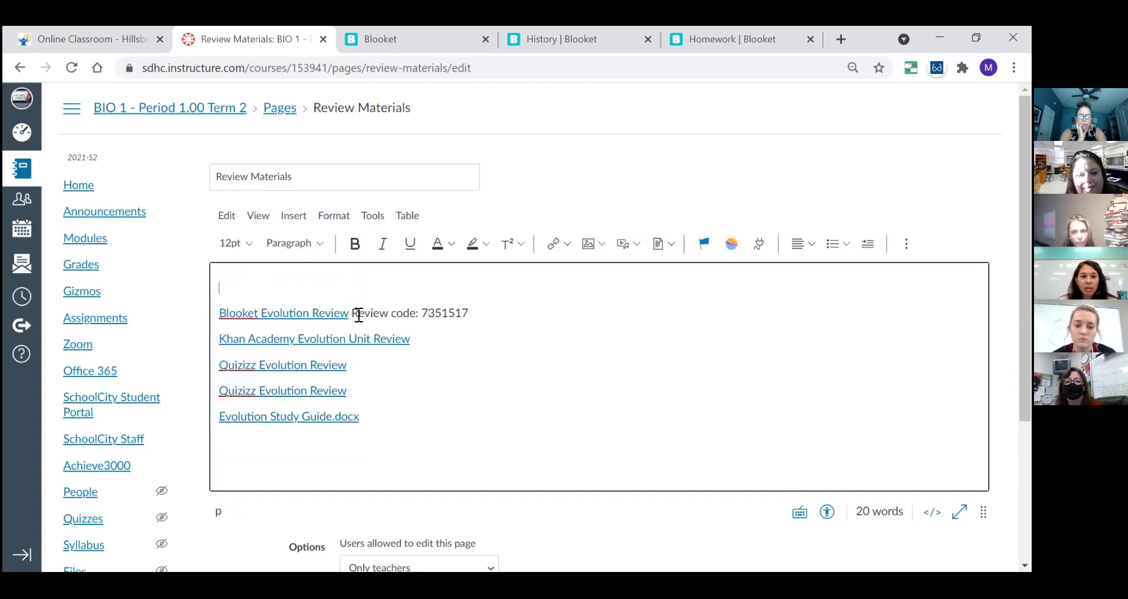
{"action": "key", "text": "BackSpace"}
{"action": "scroll", "coordinate": [357, 315], "scroll_direction": "down", "scroll_amount": 4}
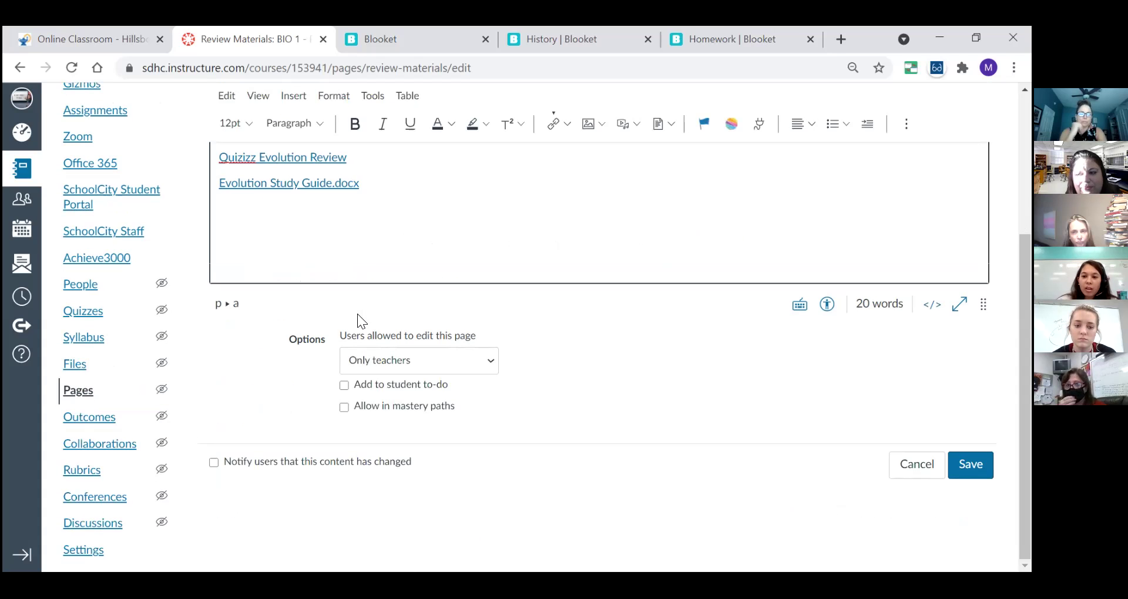
{"action": "left_click", "coordinate": [971, 465]}
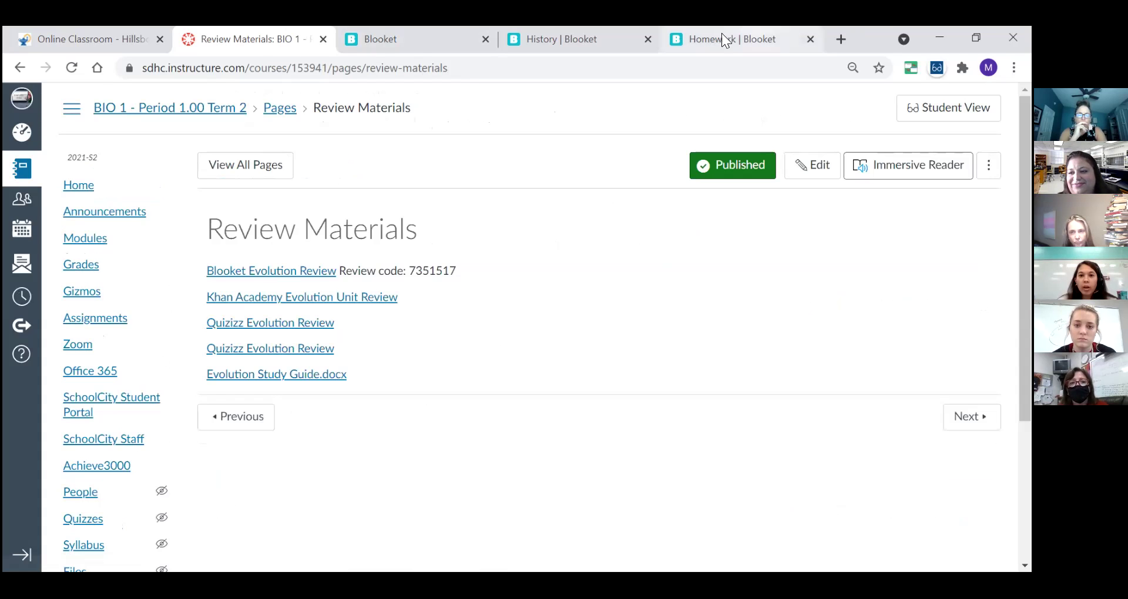
- Return from Blooket game history to the dashboard's My Sets, showing Evolution Review
{"action": "left_click", "coordinate": [597, 39]}
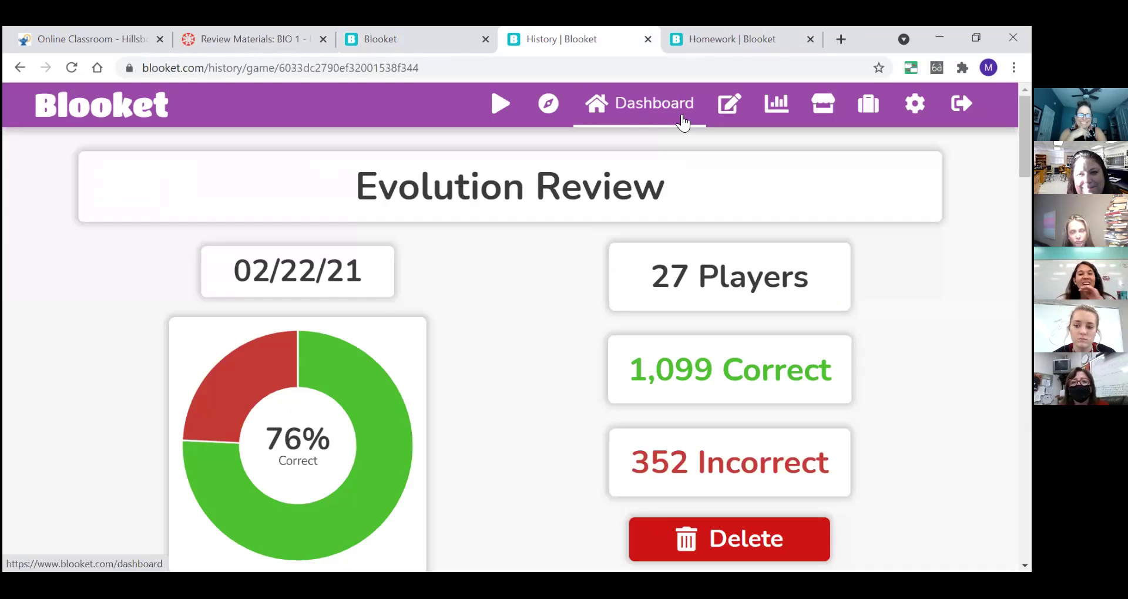
{"action": "left_click", "coordinate": [681, 120]}
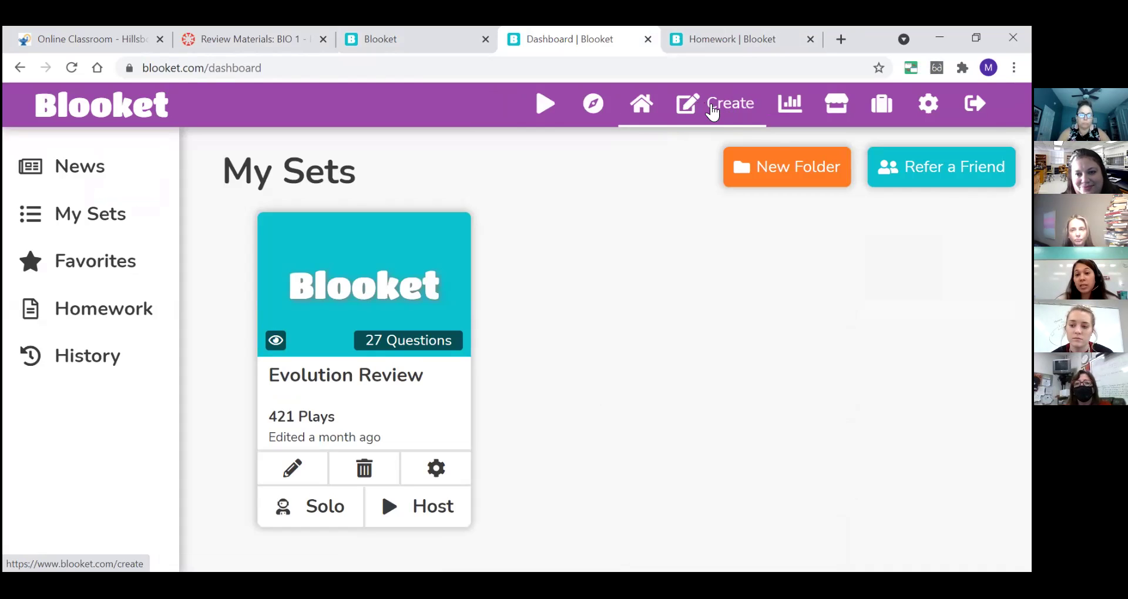
- Create a public, manually built set titled 'Plants and Biogeochemical Cycles'
{"action": "left_click", "coordinate": [712, 111]}
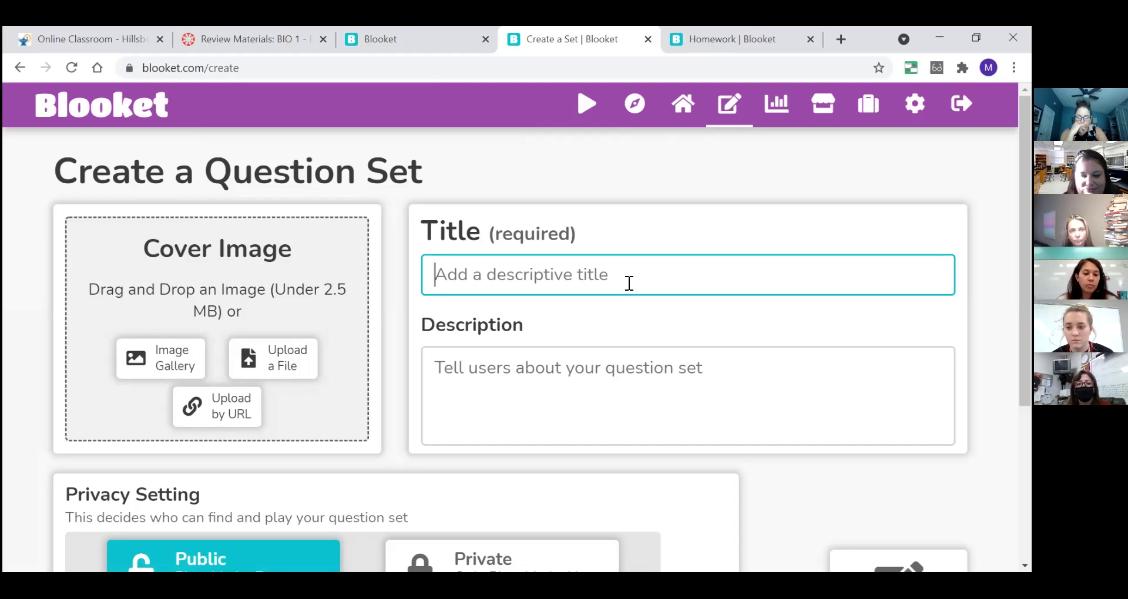
{"action": "type", "text": "Plants and B"}
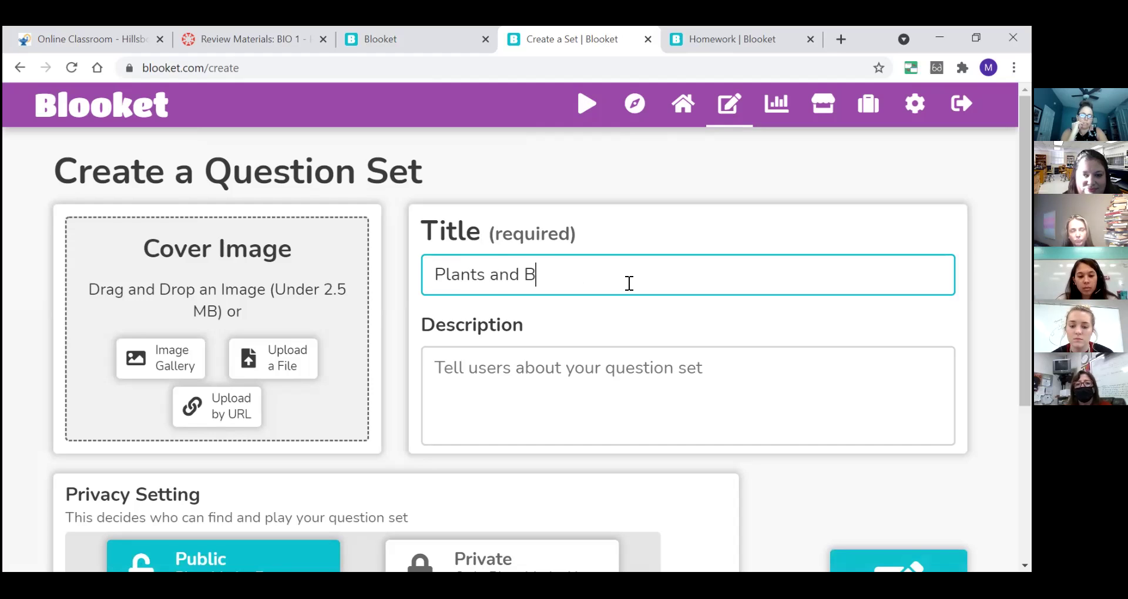
{"action": "type", "text": "iogeochemical Cyl"}
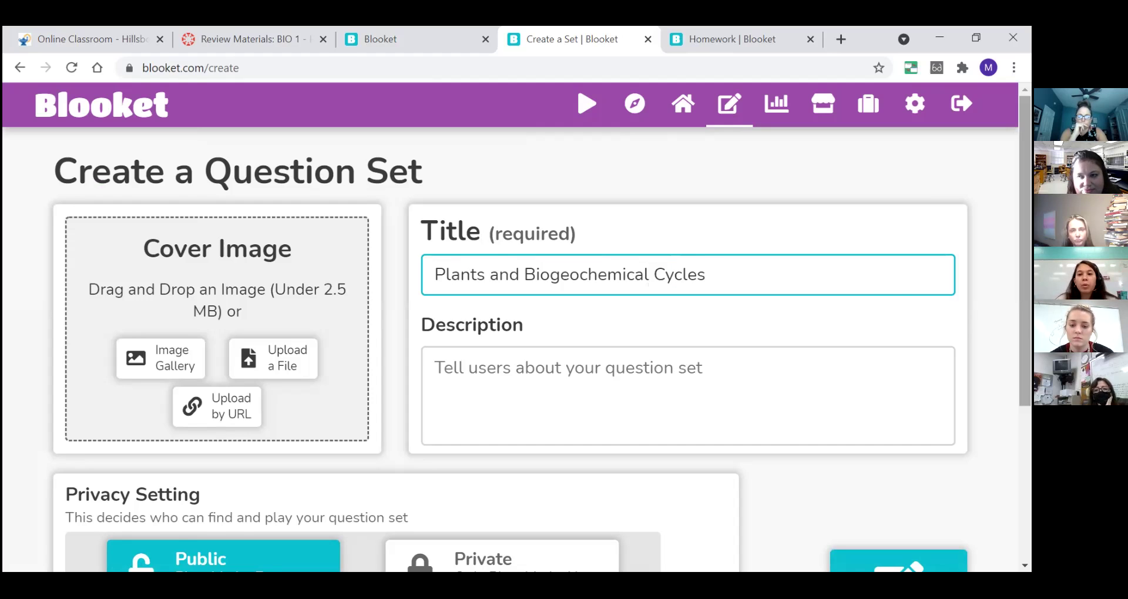
{"action": "scroll", "coordinate": [539, 358], "scroll_direction": "down", "scroll_amount": 5}
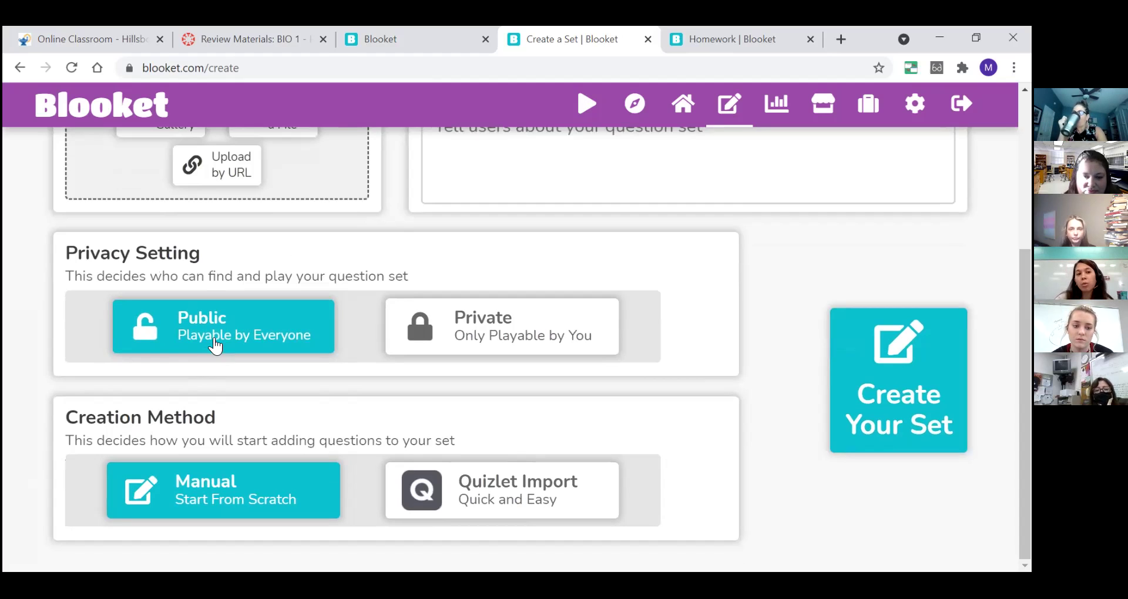
{"action": "left_click", "coordinate": [514, 328]}
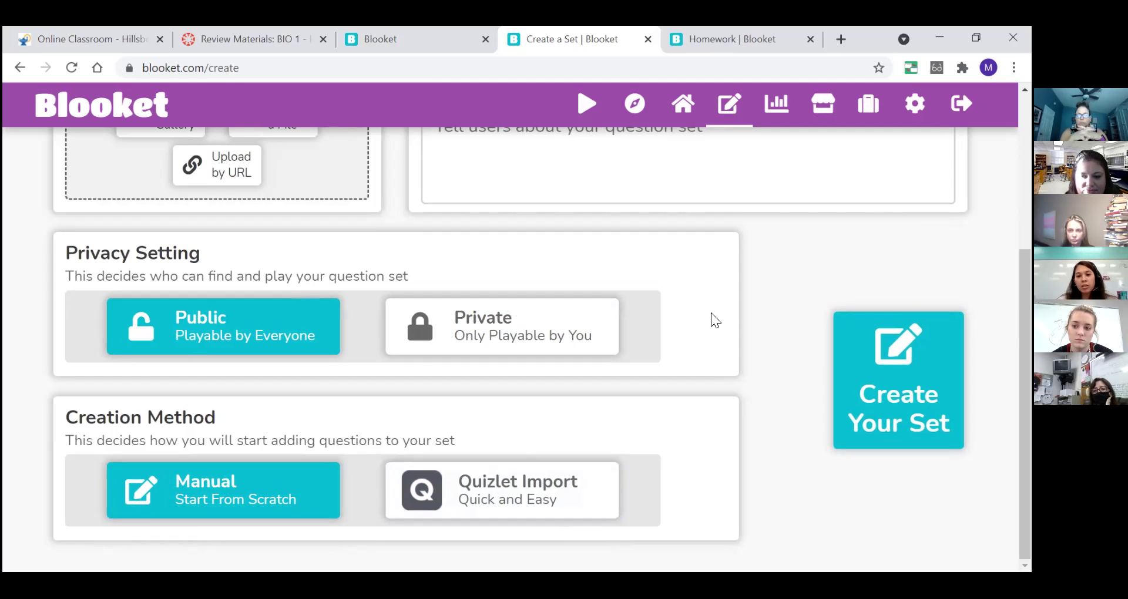
{"action": "left_click", "coordinate": [887, 381]}
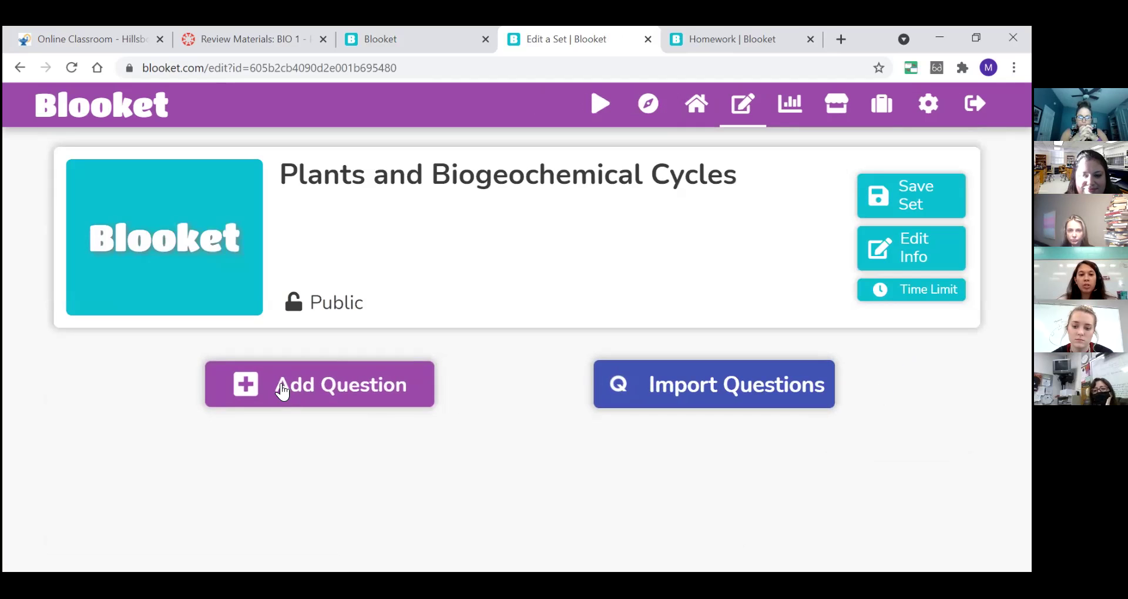
{"action": "left_click", "coordinate": [320, 387]}
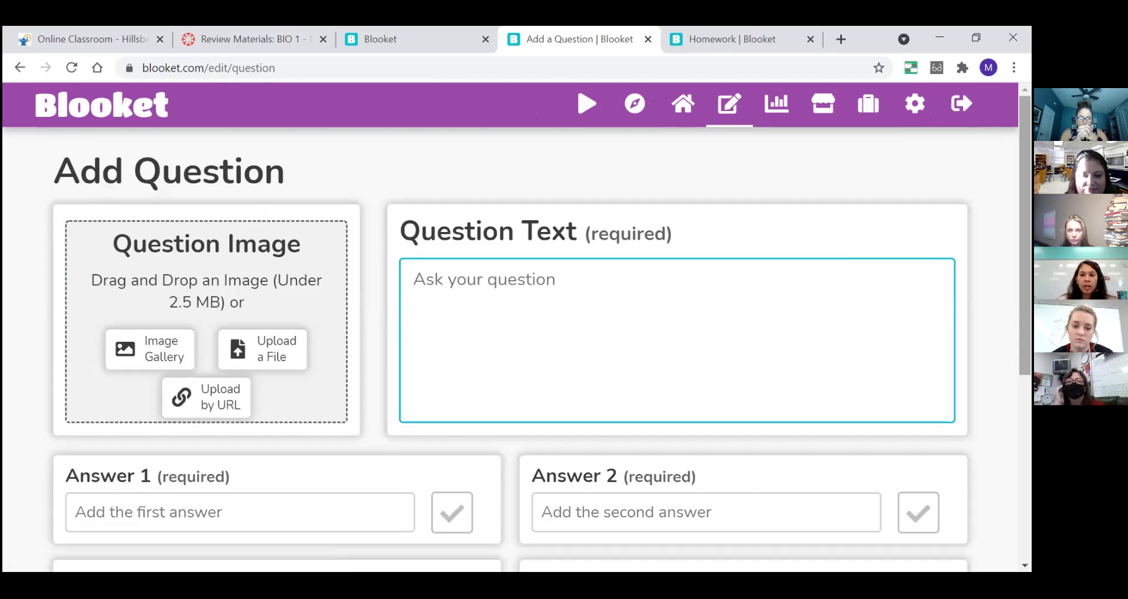
{"action": "scroll", "coordinate": [510, 350], "scroll_direction": "down", "scroll_amount": 5}
{"action": "scroll", "coordinate": [510, 350], "scroll_direction": "up", "scroll_amount": 4}
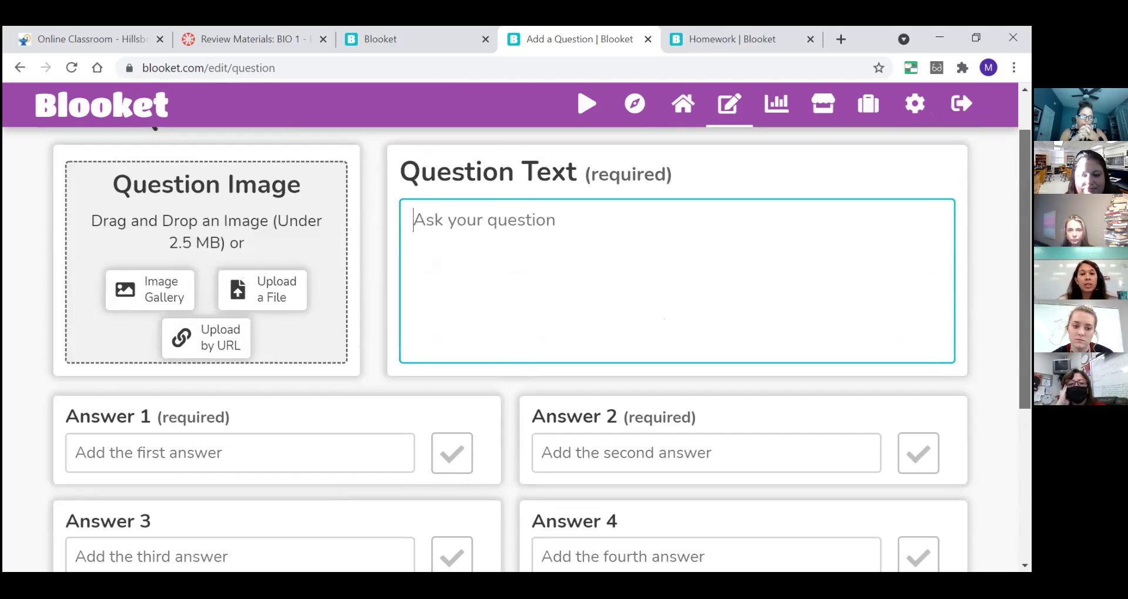
{"action": "scroll", "coordinate": [521, 223], "scroll_direction": "down", "scroll_amount": 3}
{"action": "left_click", "coordinate": [904, 317]}
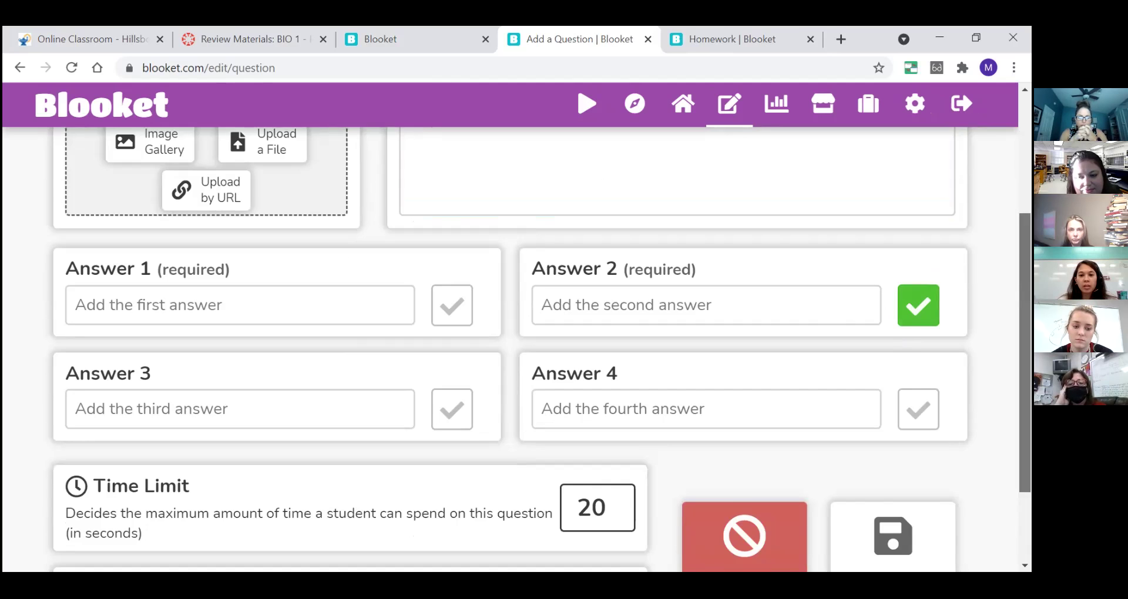
{"action": "scroll", "coordinate": [839, 306], "scroll_direction": "down", "scroll_amount": 2}
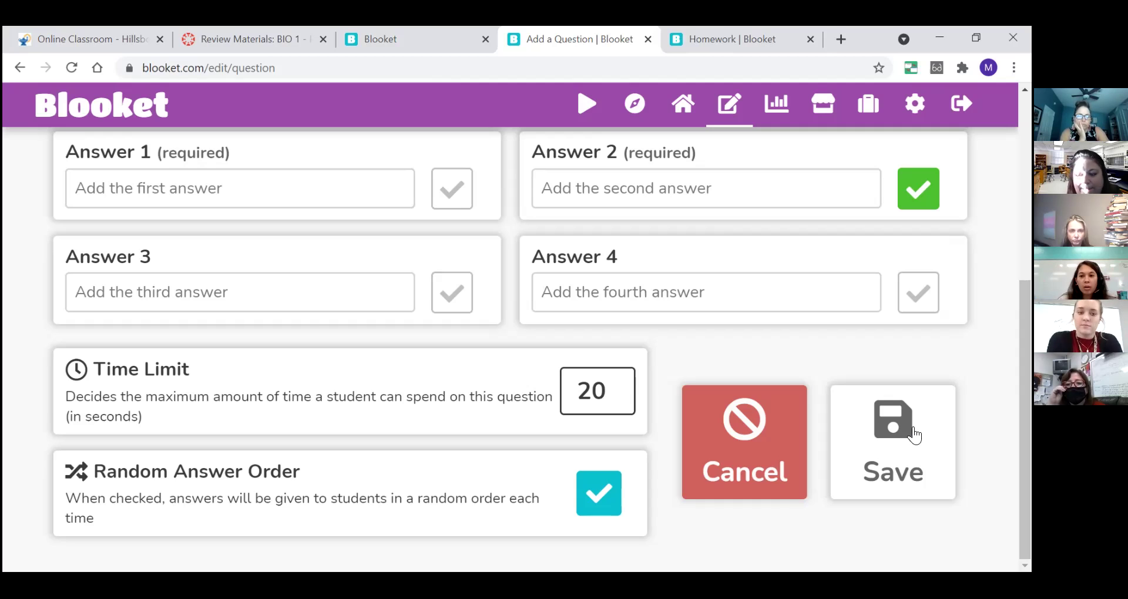
{"action": "left_click", "coordinate": [741, 439]}
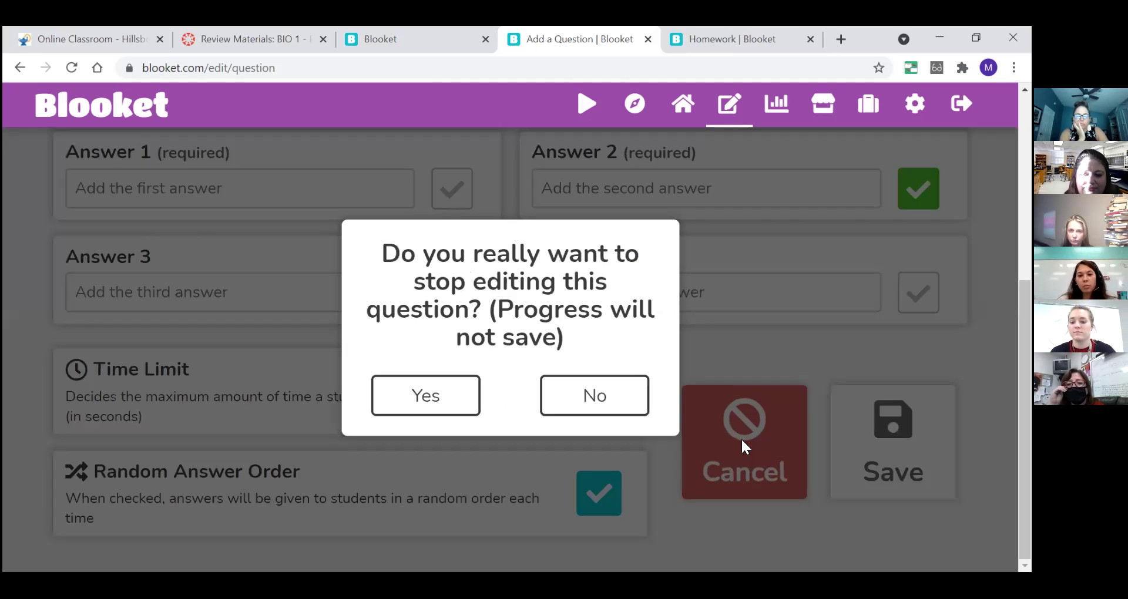
{"action": "left_click", "coordinate": [424, 409]}
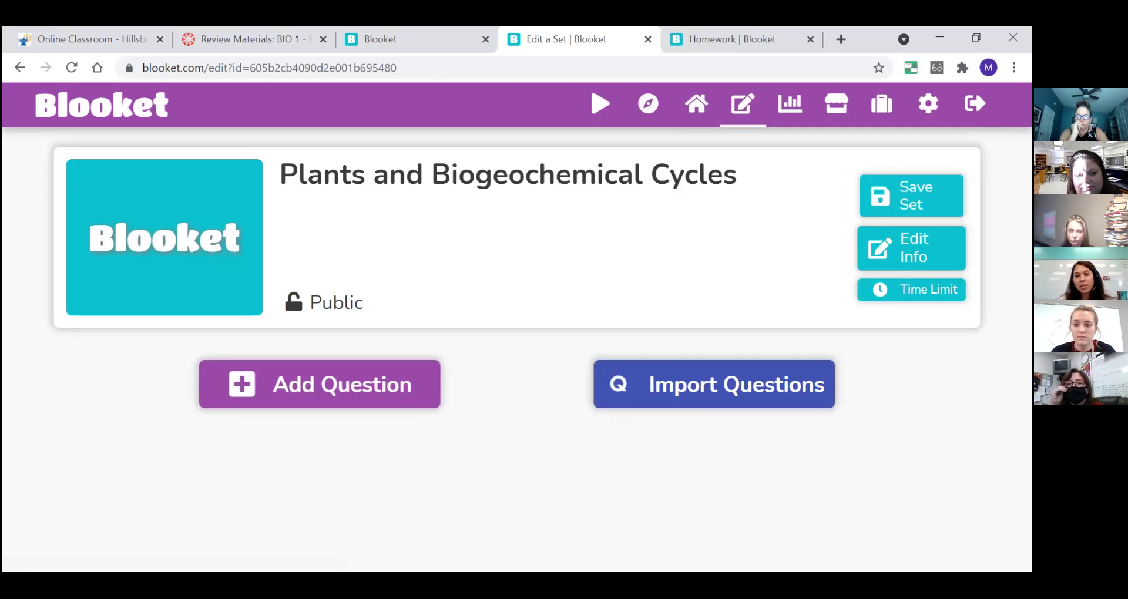
- Check the all-questions Time Limit without changing it, then go to Discover
{"action": "left_click", "coordinate": [916, 297]}
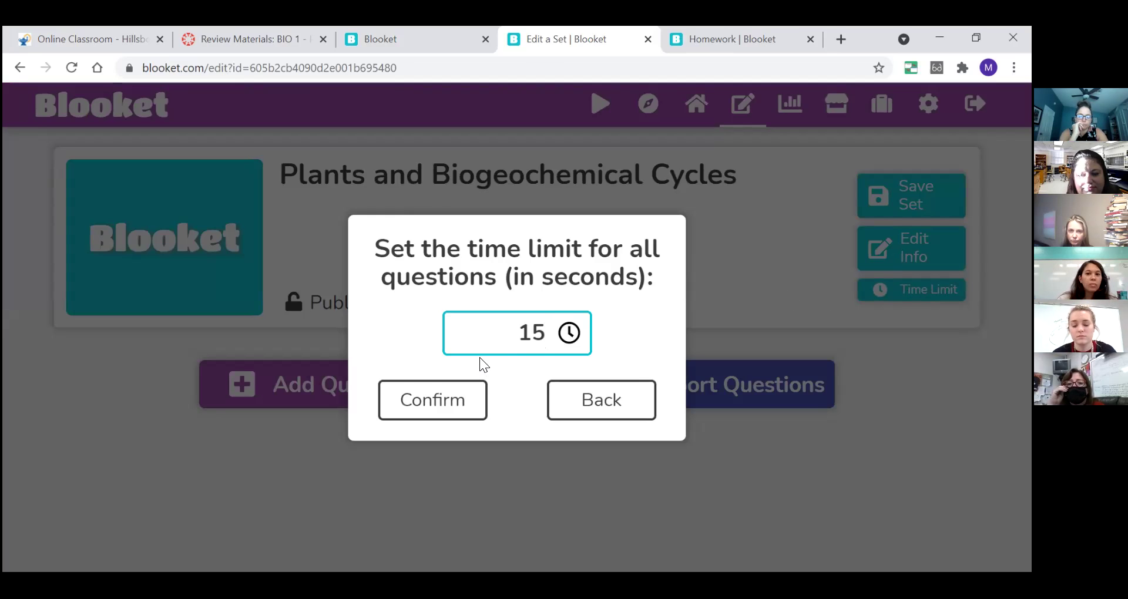
{"action": "left_click", "coordinate": [589, 403]}
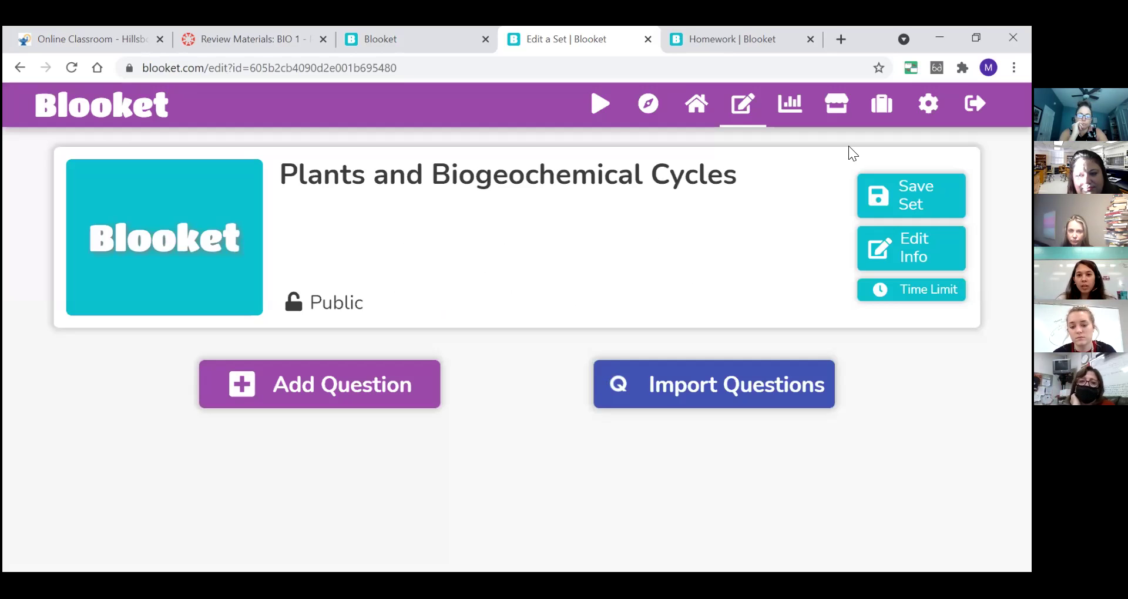
{"action": "left_click", "coordinate": [589, 98]}
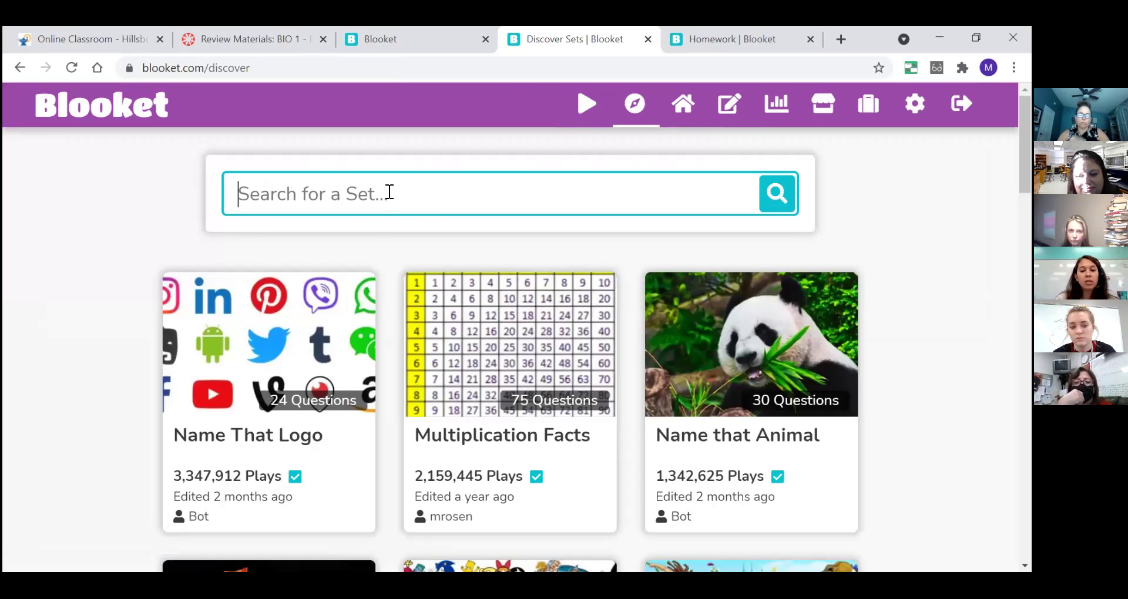
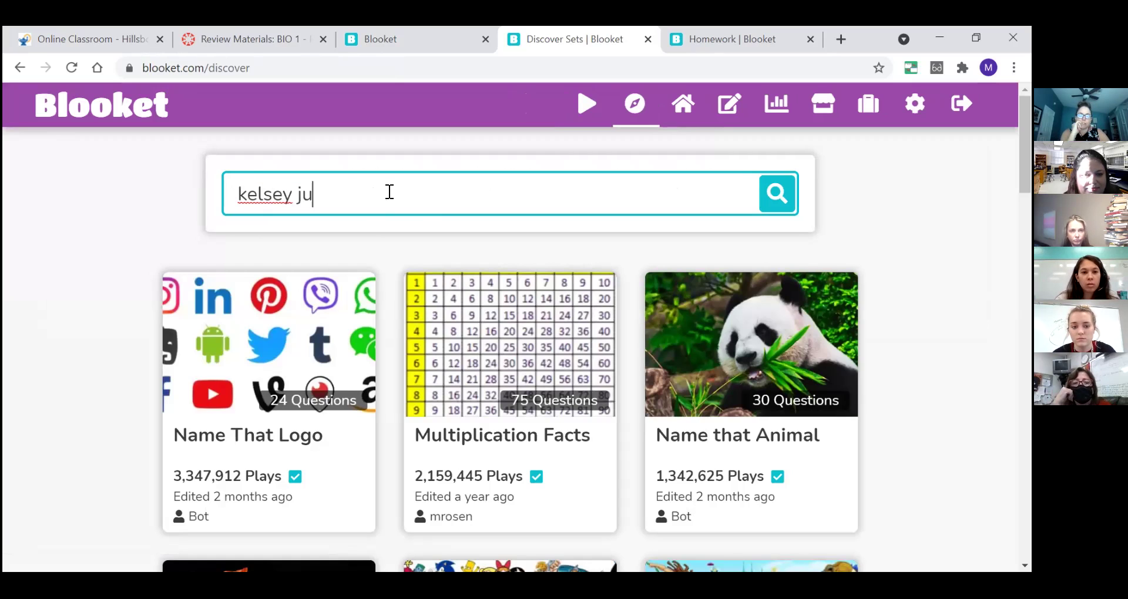
- Search Discover for a person's name, then erase the search text
{"action": "left_click", "coordinate": [775, 195]}
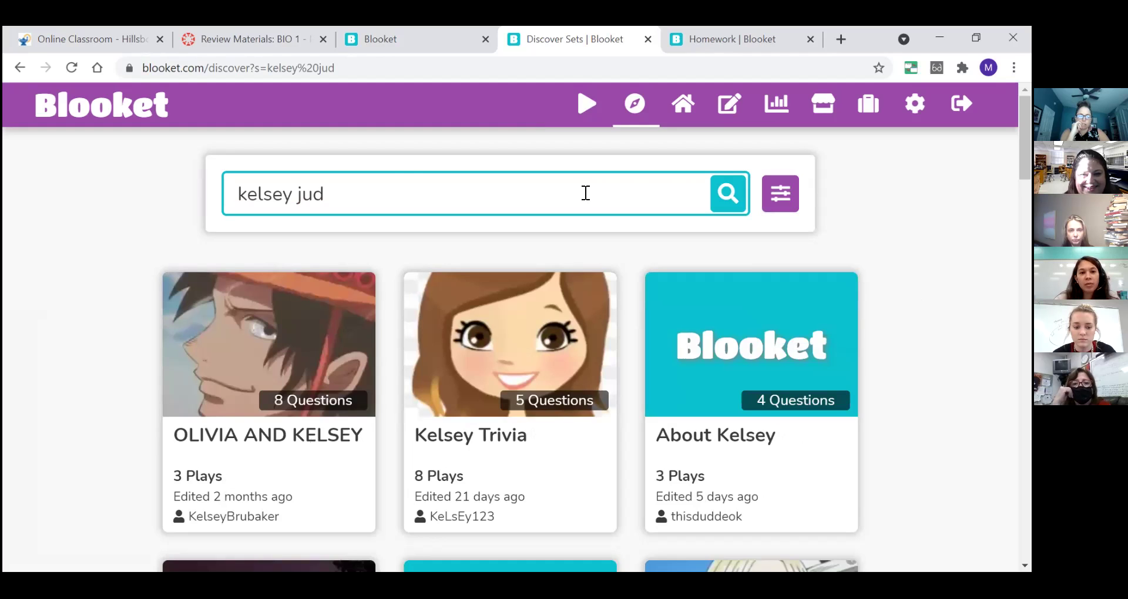
{"action": "left_click", "coordinate": [327, 192]}
{"action": "key", "text": "BackSpace"}
{"action": "key", "text": "BackSpace"}
{"action": "key", "text": "BackSpace"}
{"action": "key", "text": "BackSpace"}
{"action": "key", "text": "BackSpace"}
{"action": "key", "text": "BackSpace"}
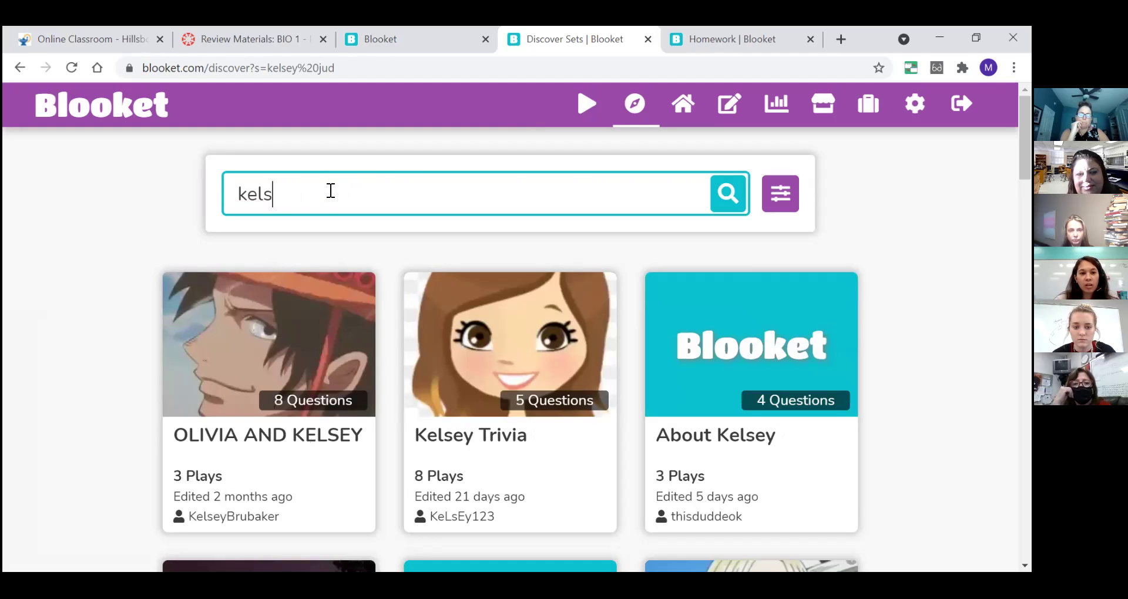
{"action": "key", "text": "BackSpace"}
{"action": "key", "text": "BackSpace"}
{"action": "key", "text": "BackSpace"}
{"action": "key", "text": "BackSpace"}
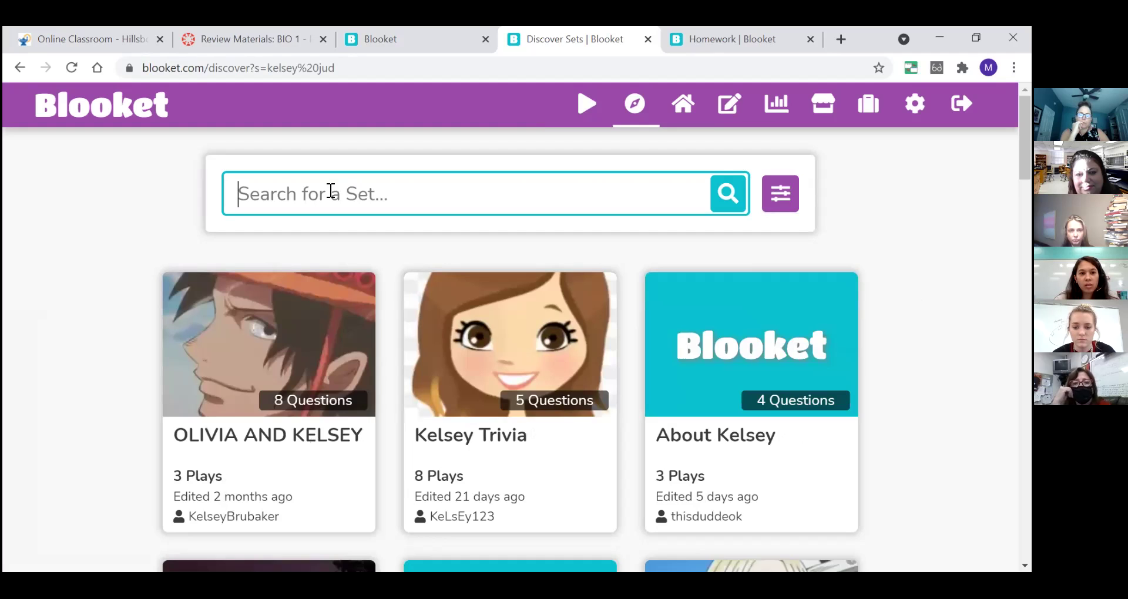
- Search Discover for 'molecular genetics' and browse the matching sets
{"action": "type", "text": "molecular genetics"}
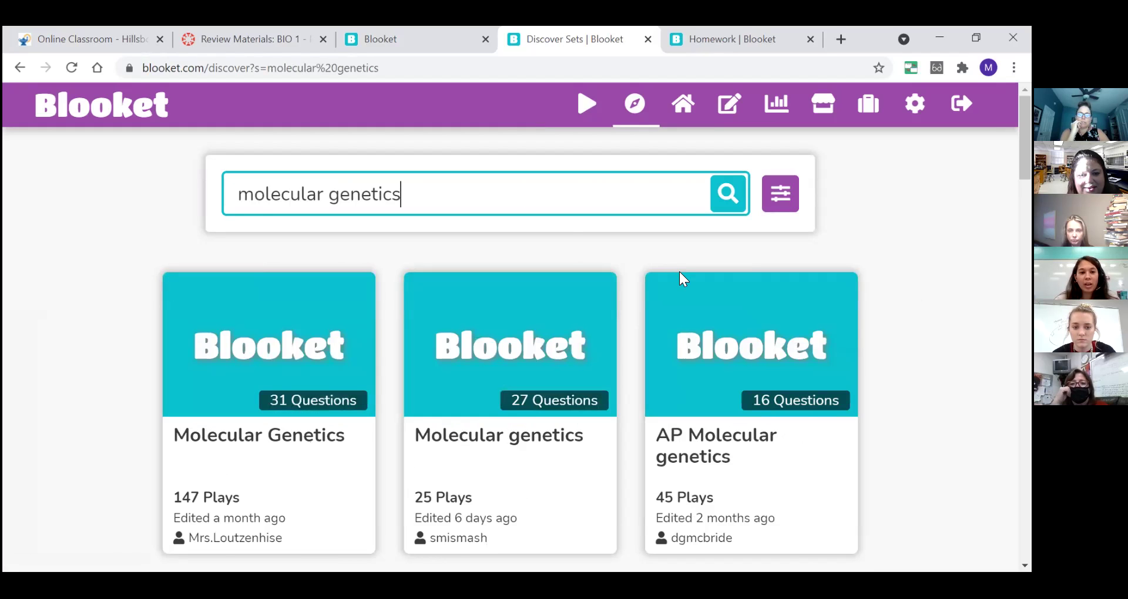
{"action": "scroll", "coordinate": [679, 271], "scroll_direction": "down", "scroll_amount": 5}
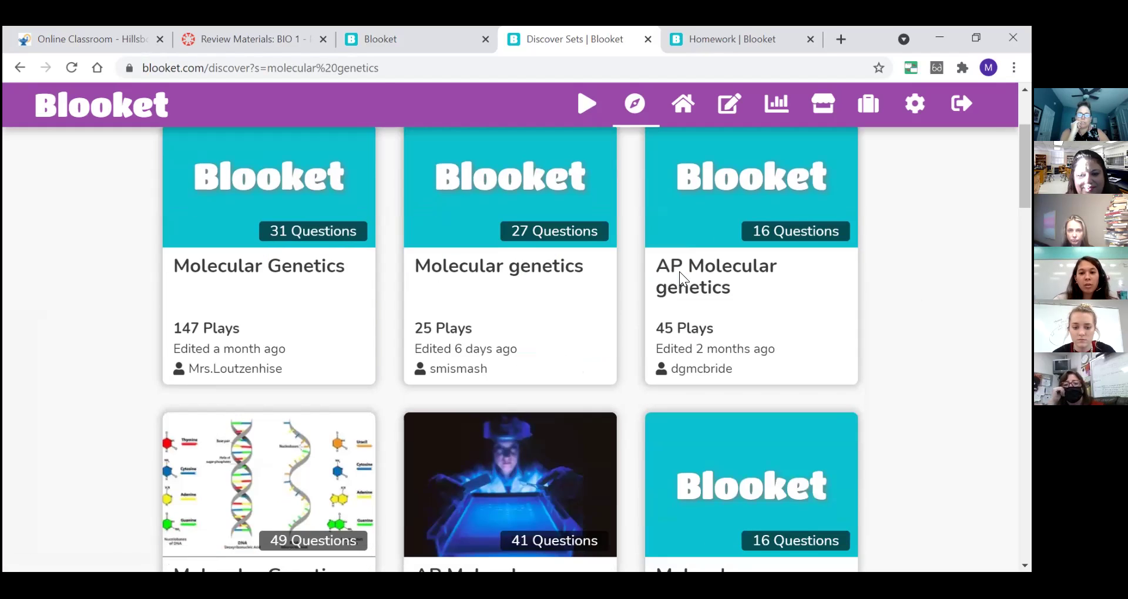
{"action": "scroll", "coordinate": [679, 271], "scroll_direction": "up", "scroll_amount": 5}
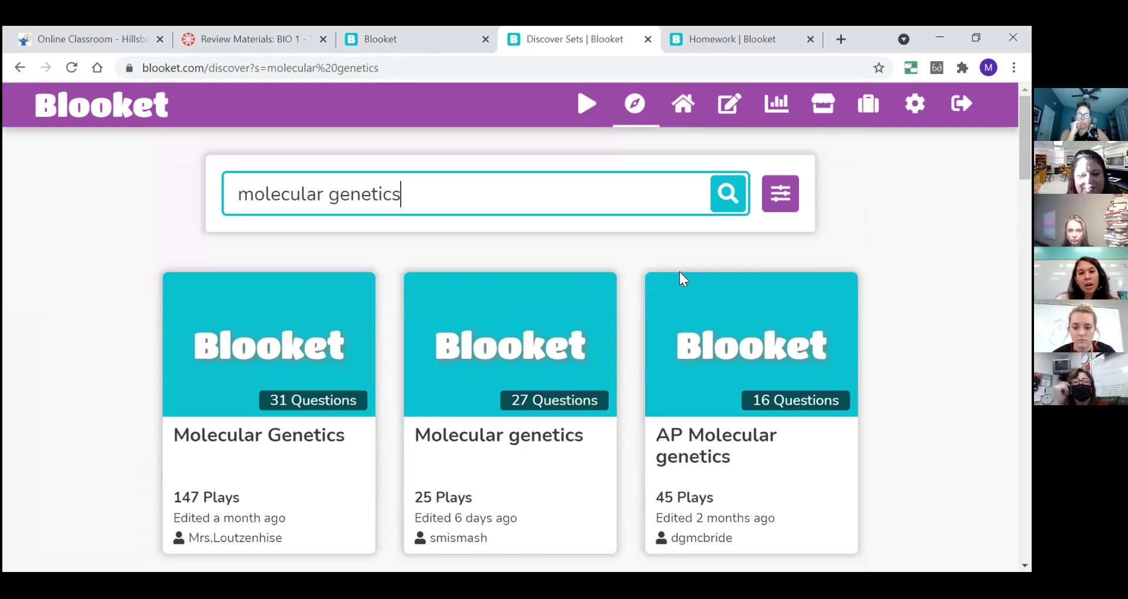
{"action": "key", "text": "BackSpace"}
{"action": "key", "text": "BackSpace"}
{"action": "key", "text": "BackSpace"}
{"action": "key", "text": "BackSpace"}
{"action": "key", "text": "BackSpace"}
{"action": "key", "text": "BackSpace"}
{"action": "key", "text": "BackSpace"}
{"action": "key", "text": "BackSpace"}
{"action": "key", "text": "BackSpace"}
{"action": "key", "text": "BackSpace"}
{"action": "key", "text": "BackSpace"}
{"action": "key", "text": "BackSpace"}
{"action": "key", "text": "BackSpace"}
{"action": "key", "text": "BackSpace"}
{"action": "key", "text": "BackSpace"}
{"action": "key", "text": "BackSpace"}
{"action": "key", "text": "BackSpace"}
{"action": "key", "text": "BackSpace"}
- Search for another person's name, browse the results, then clear the search box
{"action": "key", "text": "Return"}
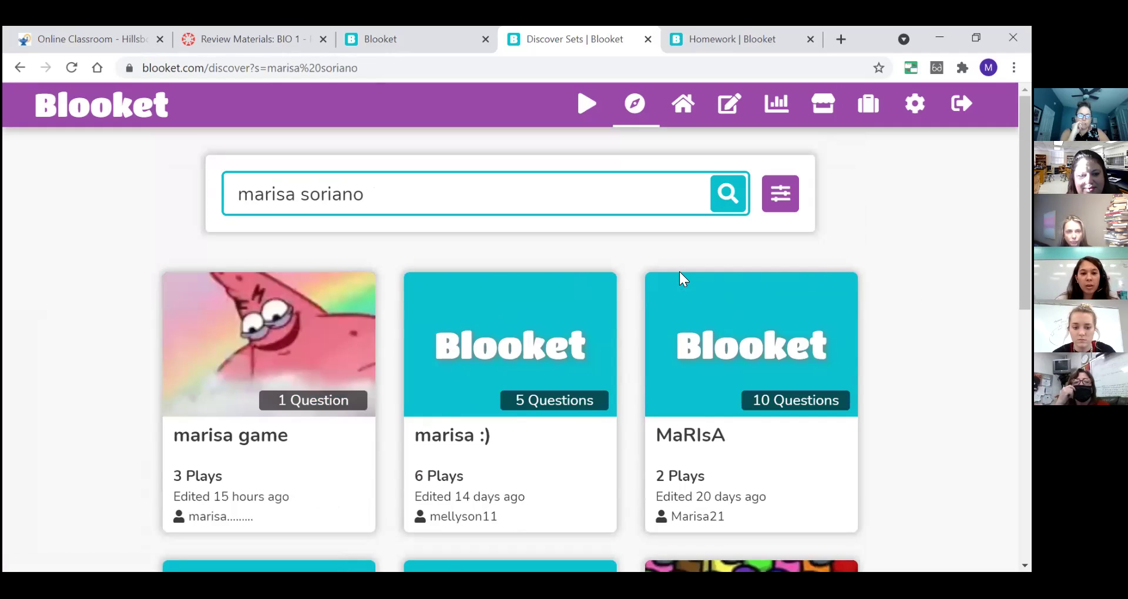
{"action": "scroll", "coordinate": [679, 272], "scroll_direction": "down", "scroll_amount": 6}
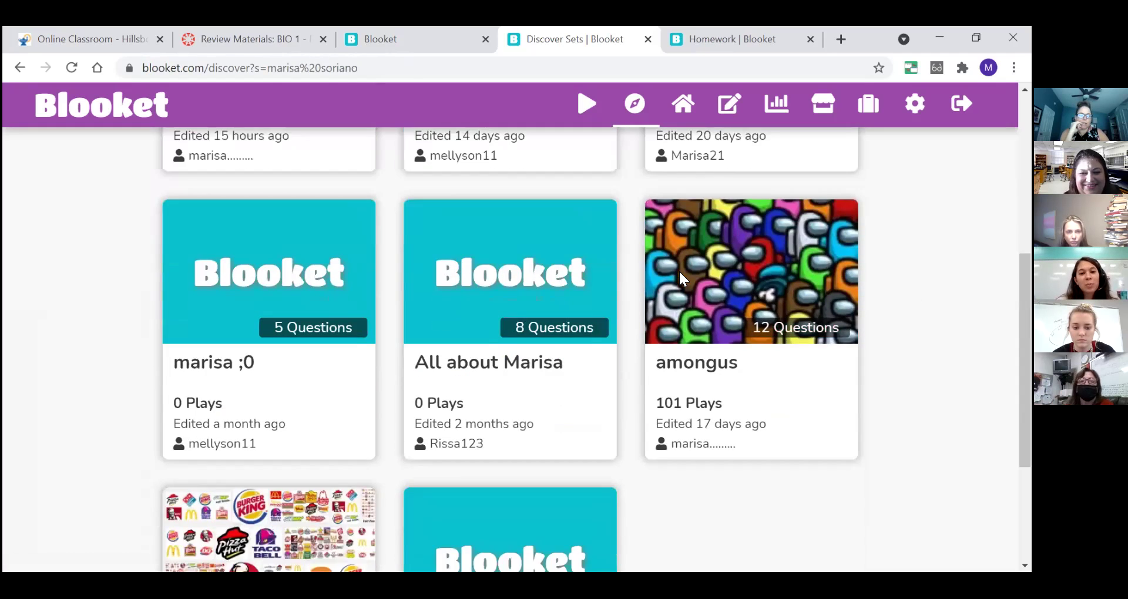
{"action": "scroll", "coordinate": [679, 272], "scroll_direction": "up", "scroll_amount": 6}
{"action": "key", "text": "BackSpace"}
{"action": "key", "text": "BackSpace"}
{"action": "key", "text": "BackSpace"}
{"action": "key", "text": "BackSpace"}
{"action": "key", "text": "BackSpace"}
{"action": "key", "text": "BackSpace"}
{"action": "key", "text": "BackSpace"}
{"action": "key", "text": "BackSpace"}
{"action": "key", "text": "BackSpace"}
{"action": "key", "text": "BackSpace"}
{"action": "key", "text": "BackSpace"}
{"action": "key", "text": "BackSpace"}
{"action": "key", "text": "BackSpace"}
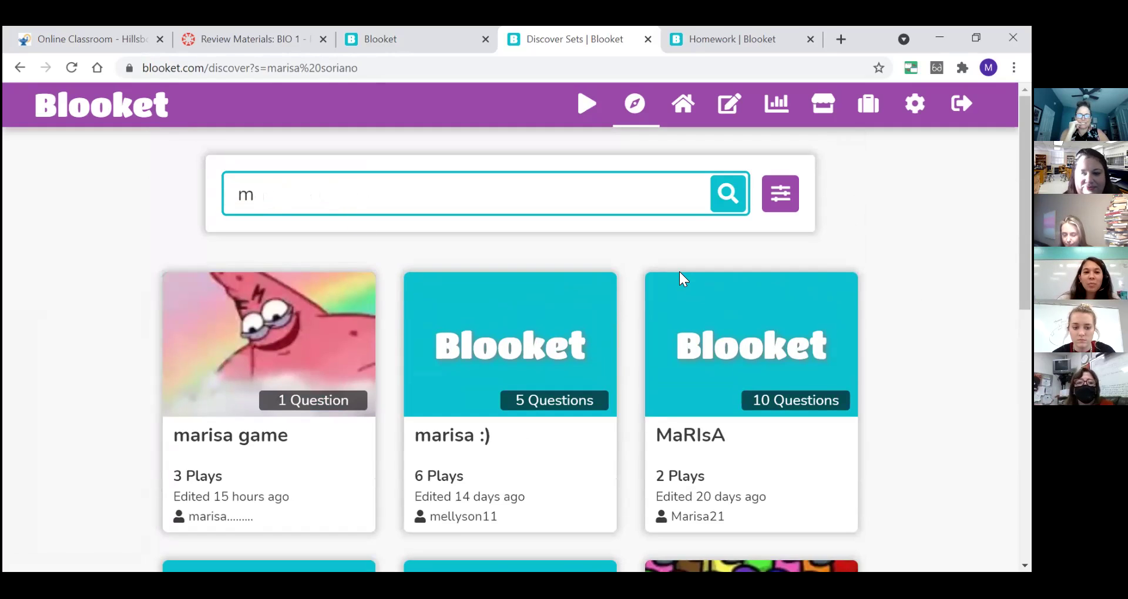
{"action": "key", "text": "BackSpace"}
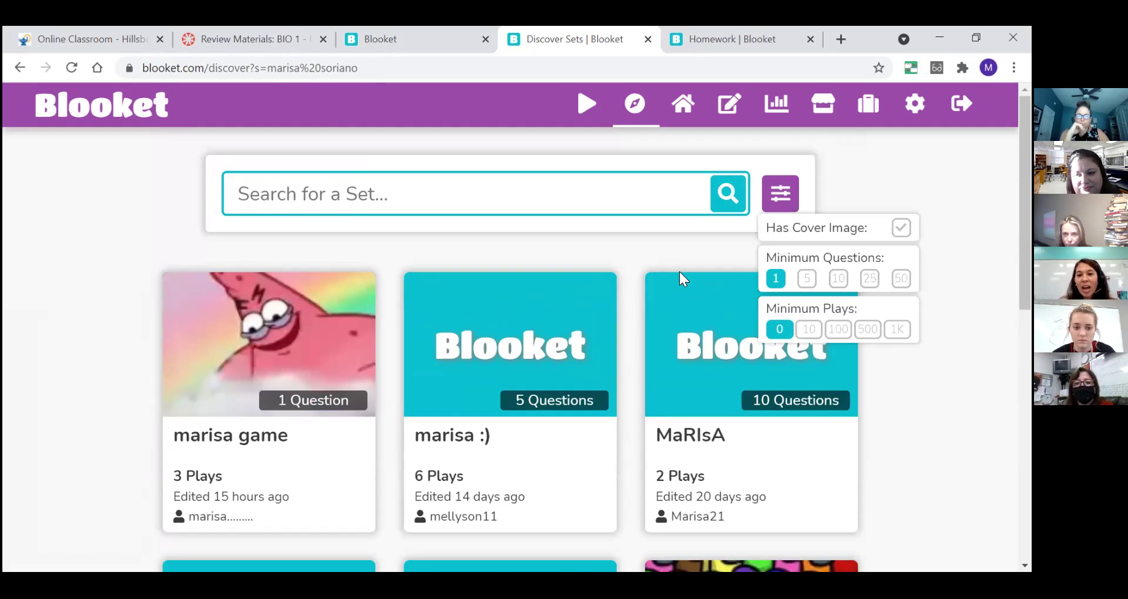
{"action": "key", "text": "Return"}
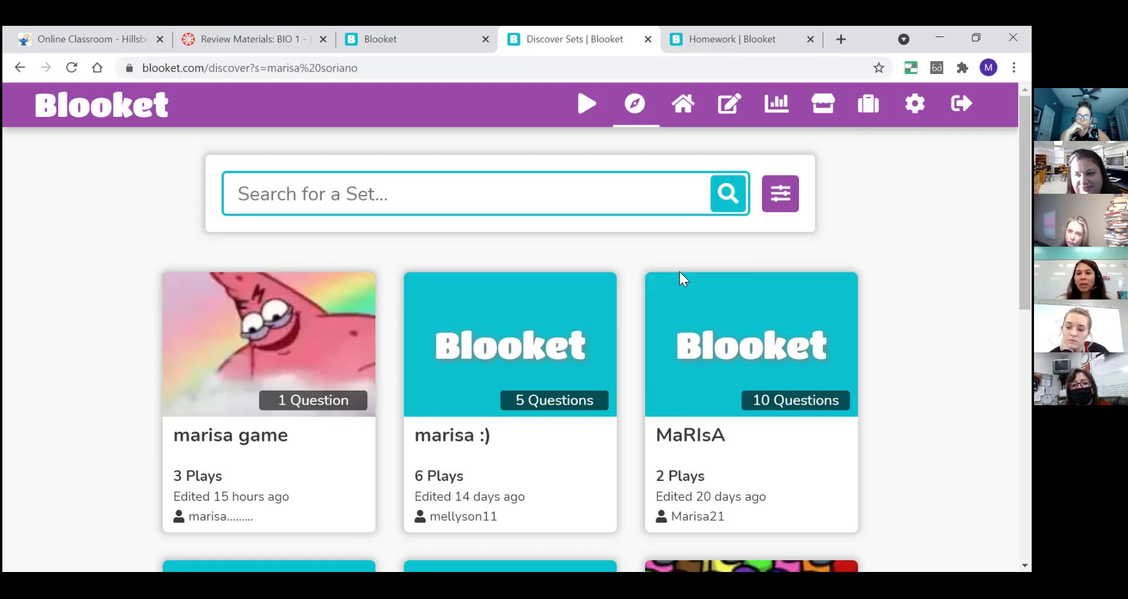
{"action": "left_click", "coordinate": [460, 194]}
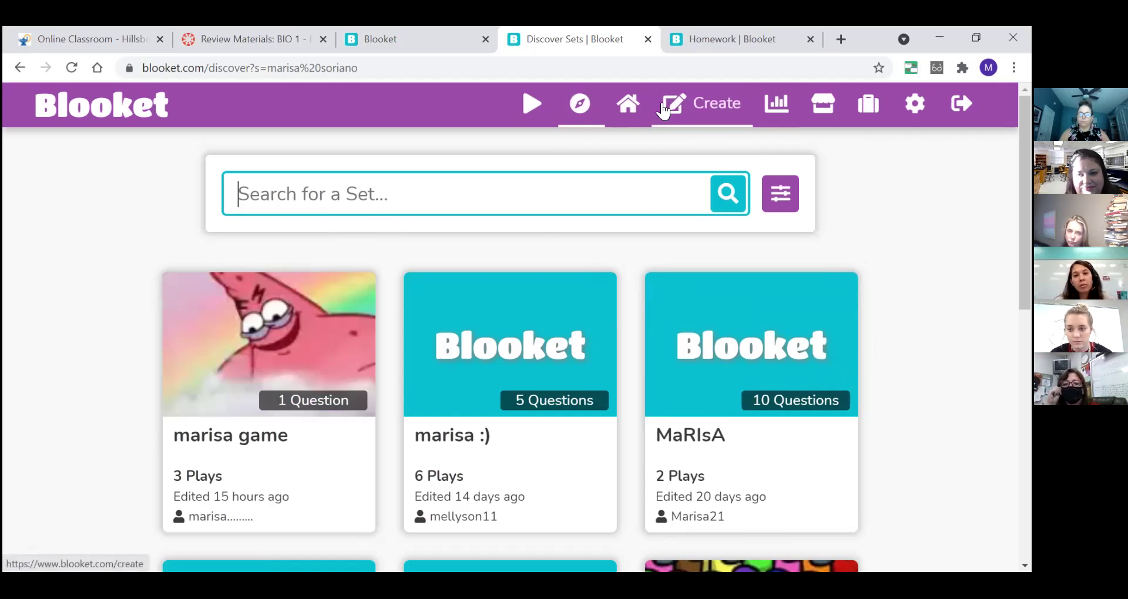
- Return to the Blooket dashboard's My Sets section
{"action": "left_click", "coordinate": [630, 112]}
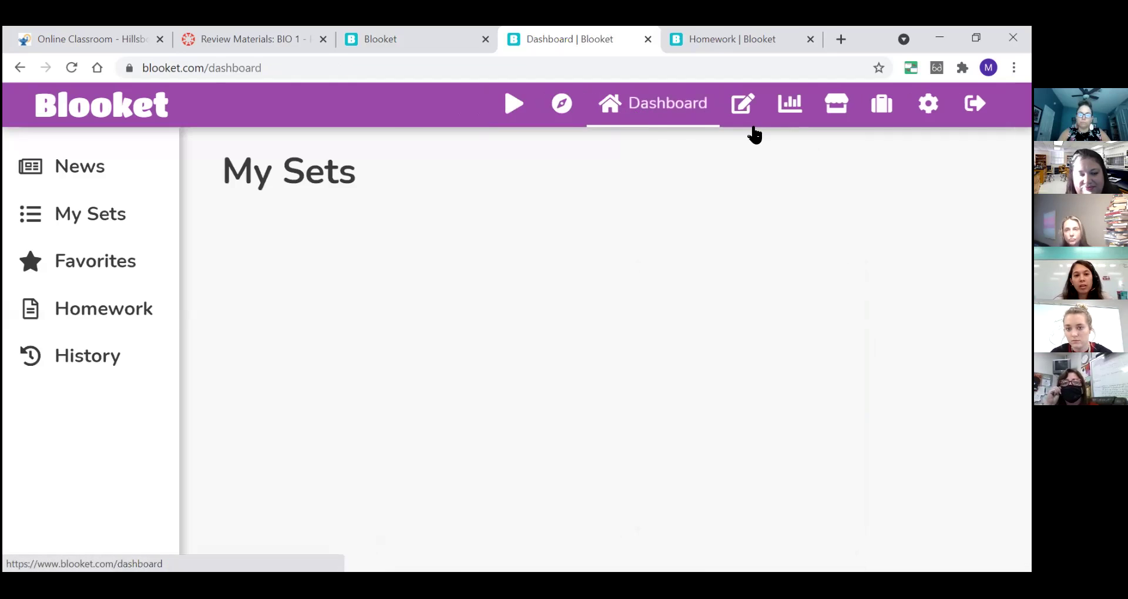